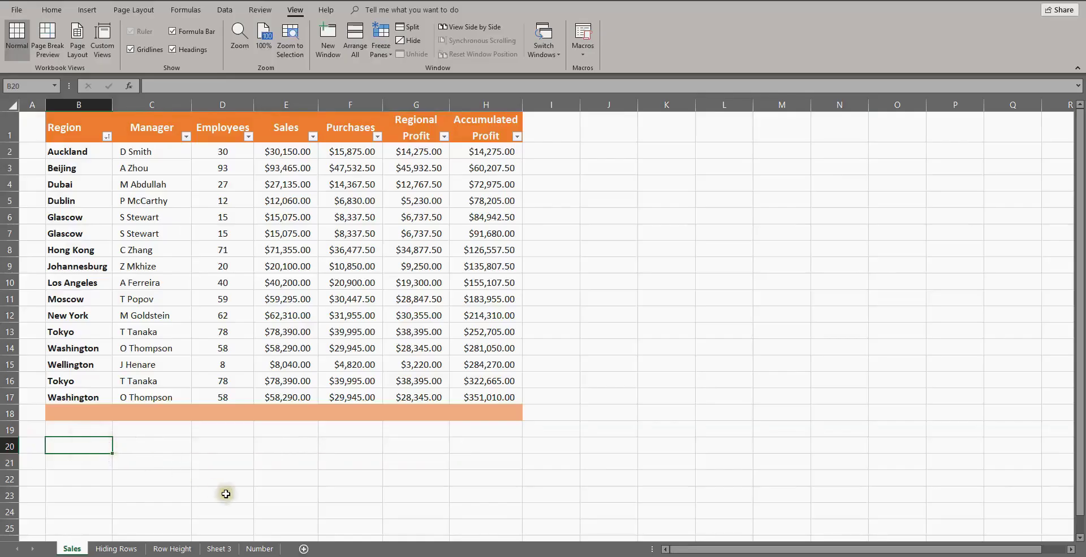
- View the Number sheet and return to the Sales sheet
{"action": "left_click", "coordinate": [260, 549]}
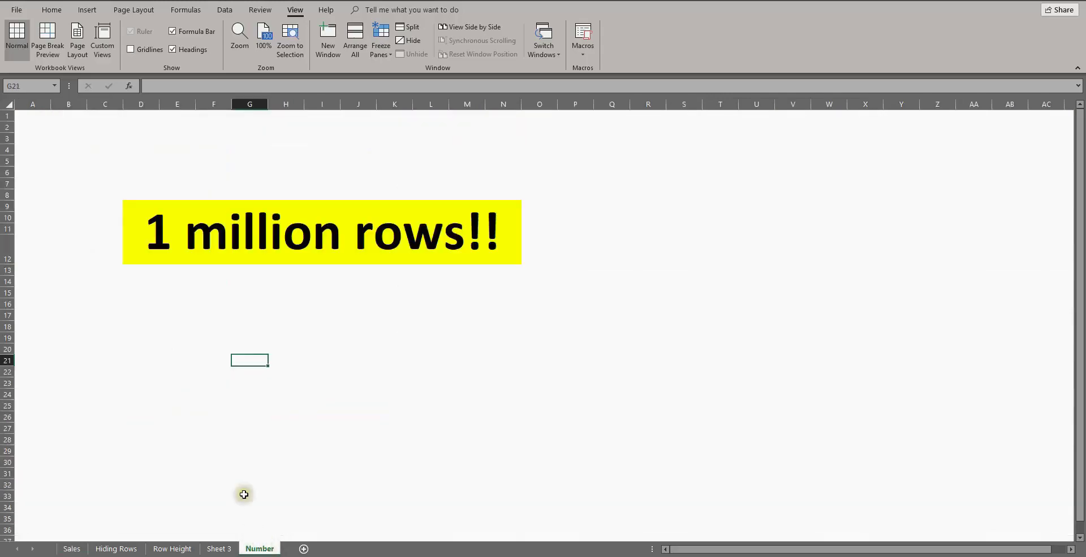
{"action": "left_click", "coordinate": [73, 549]}
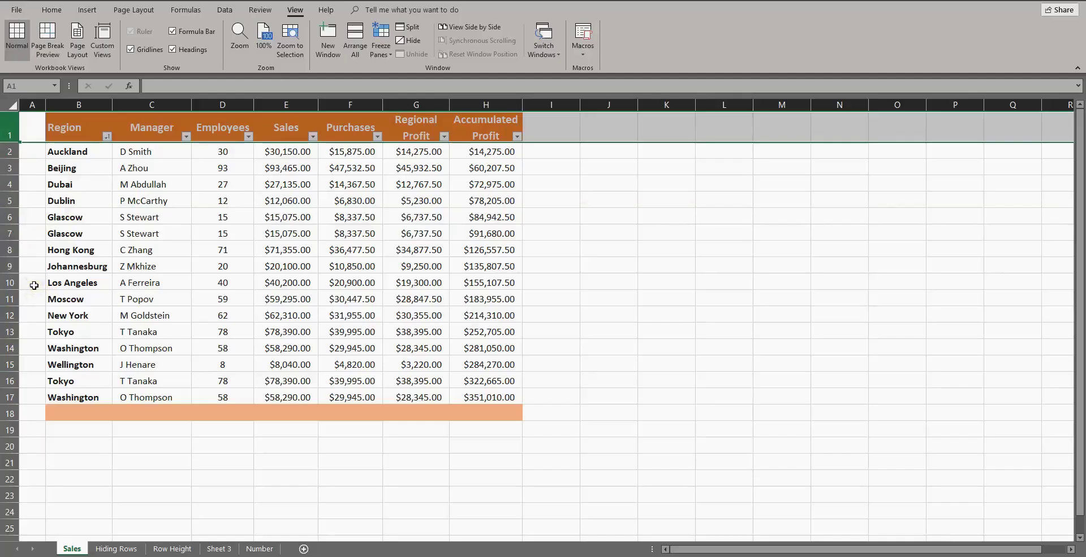
- Insert a blank row above the Los Angeles row in the Sales sheet
{"action": "left_click", "coordinate": [34, 286]}
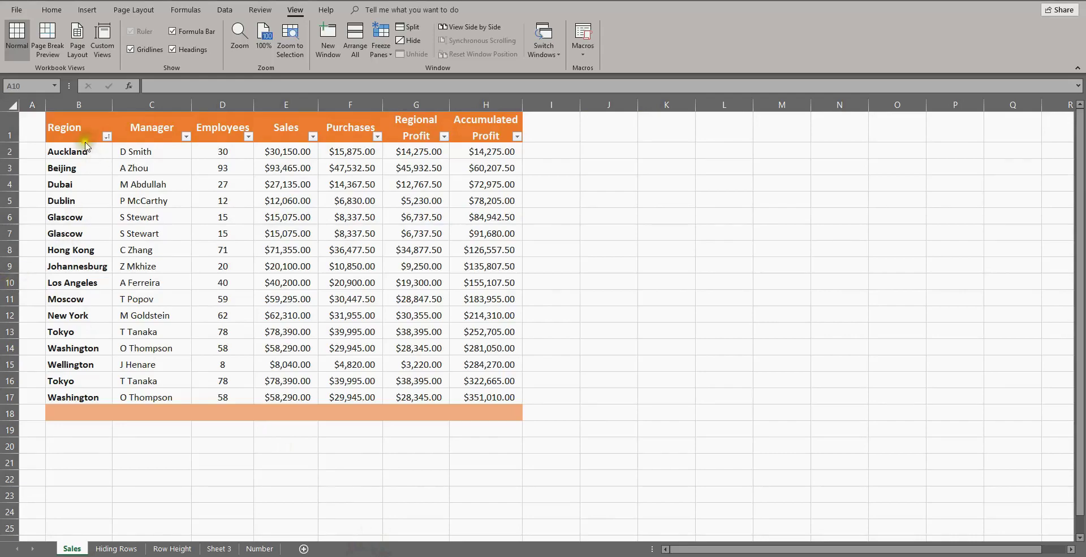
{"action": "left_click", "coordinate": [15, 289]}
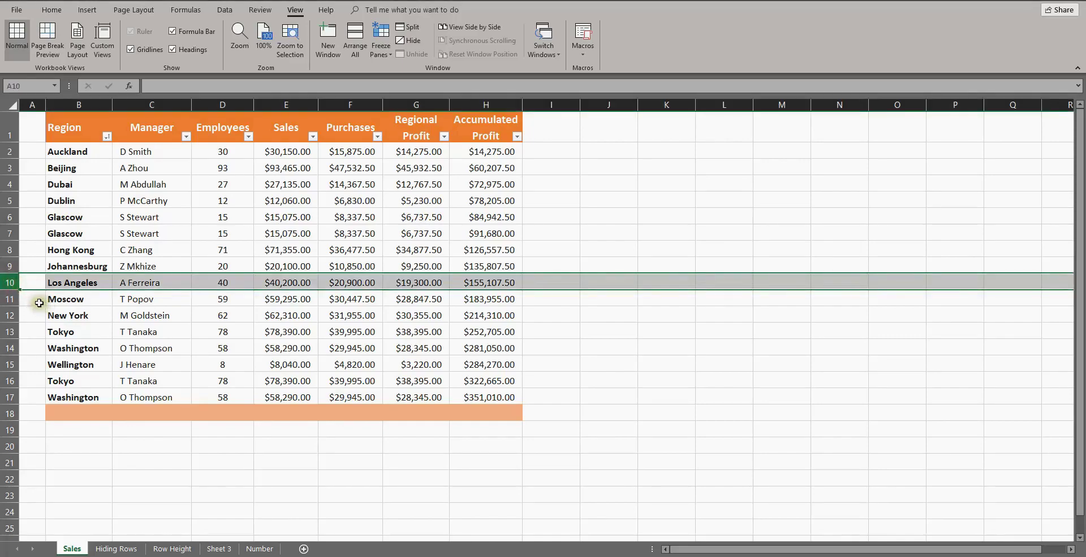
{"action": "left_click", "coordinate": [33, 300]}
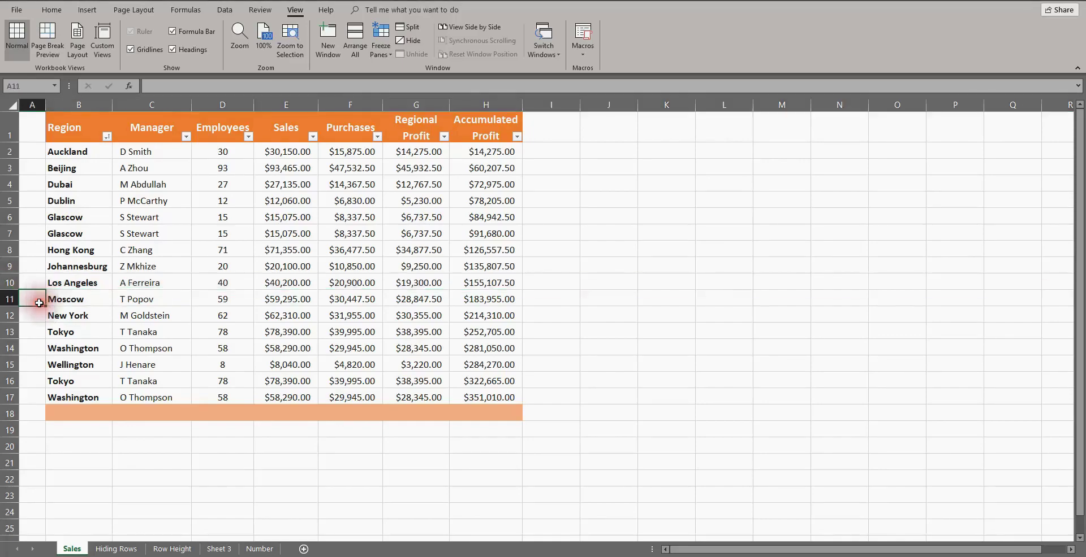
{"action": "left_click", "coordinate": [12, 284]}
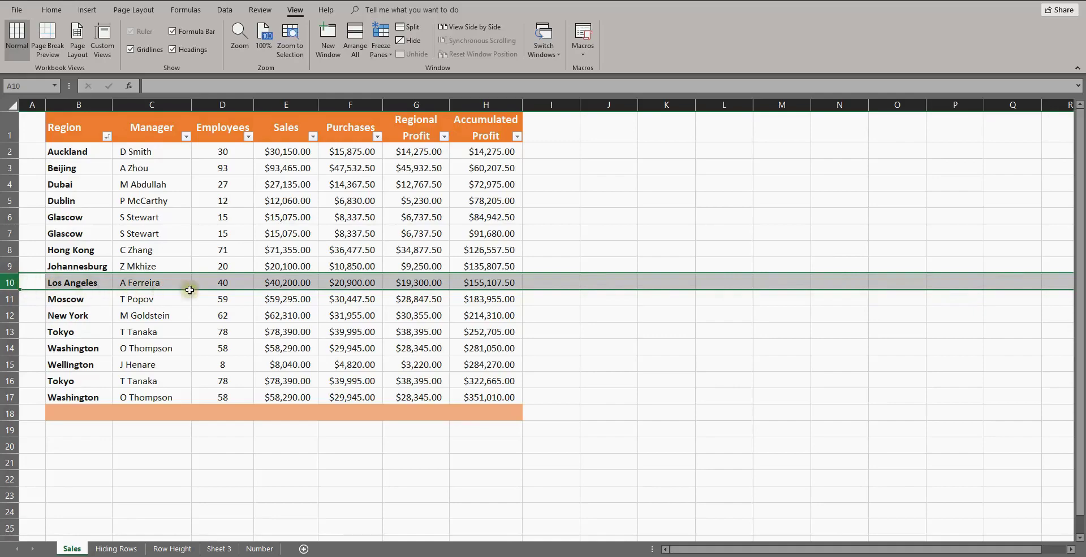
{"action": "right_click", "coordinate": [11, 294]}
{"action": "left_click", "coordinate": [53, 365]}
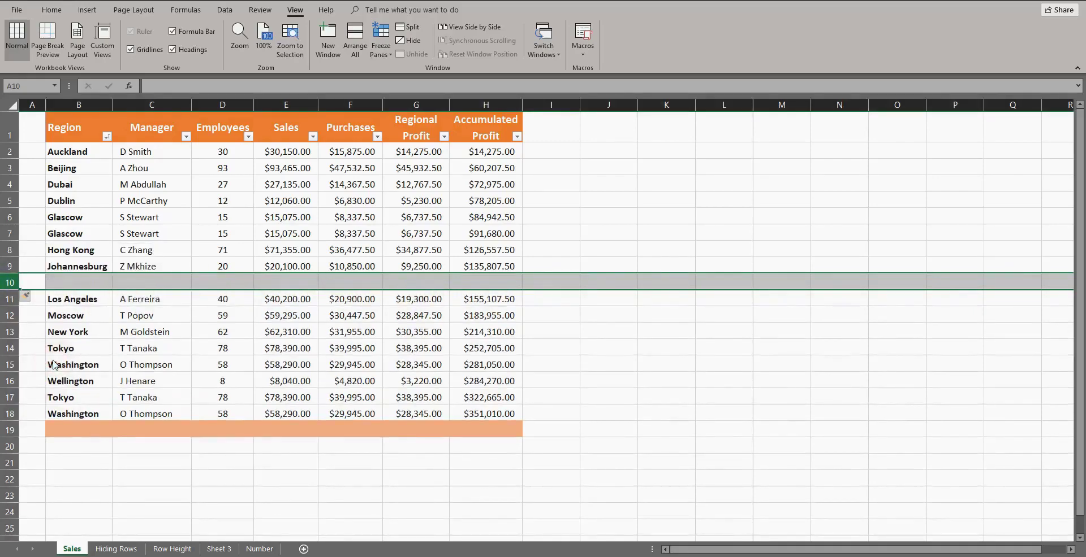
{"action": "left_click", "coordinate": [30, 326]}
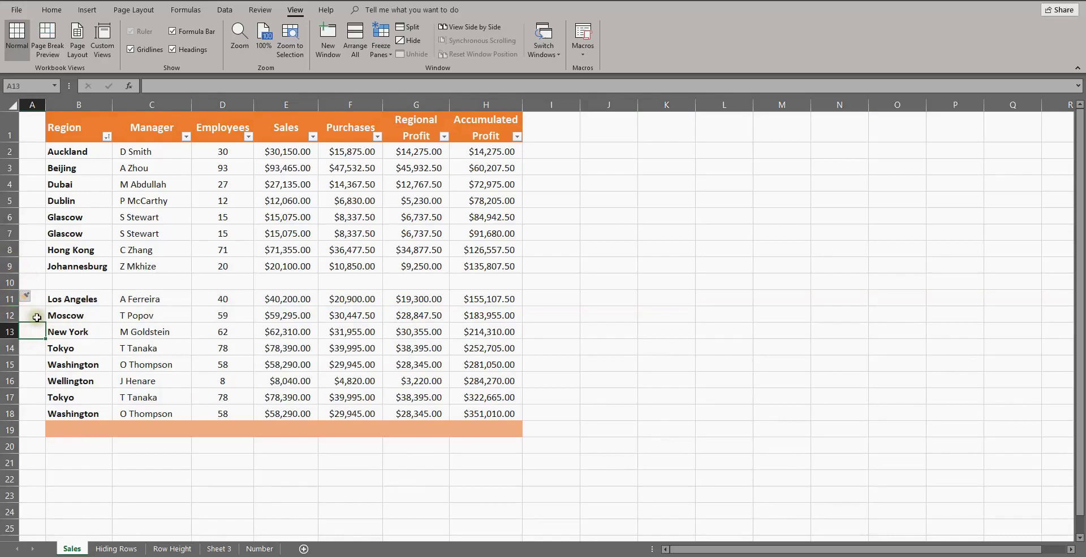
{"action": "left_click", "coordinate": [10, 299]}
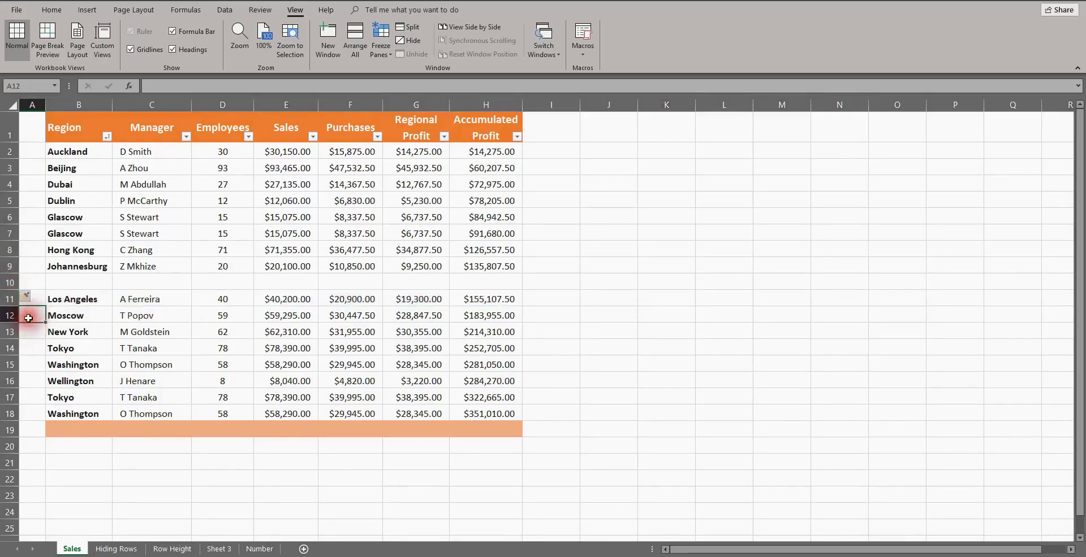
- Fill blank row 10 with region London, the manager's name, 43 employees, sales 43215, purchases 22407.50 and regional profit 20807.50
{"action": "left_click", "coordinate": [70, 284]}
{"action": "type", "text": "Londo"}
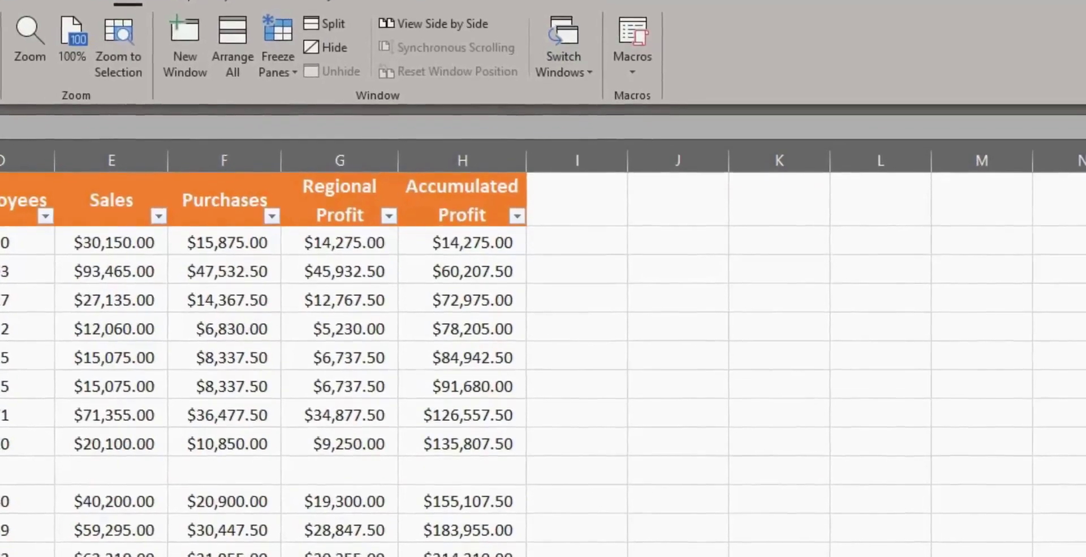
{"action": "key", "text": "Tab"}
{"action": "key", "text": "Tab"}
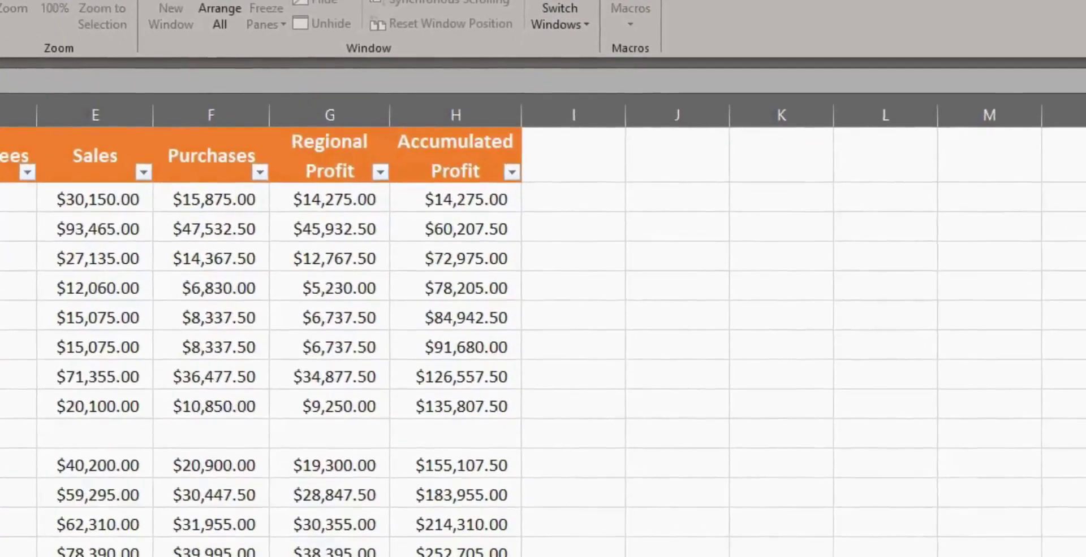
{"action": "key", "text": "Tab"}
{"action": "type", "text": "43215"}
{"action": "key", "text": "Tab"}
{"action": "type", "text": "22407.50"}
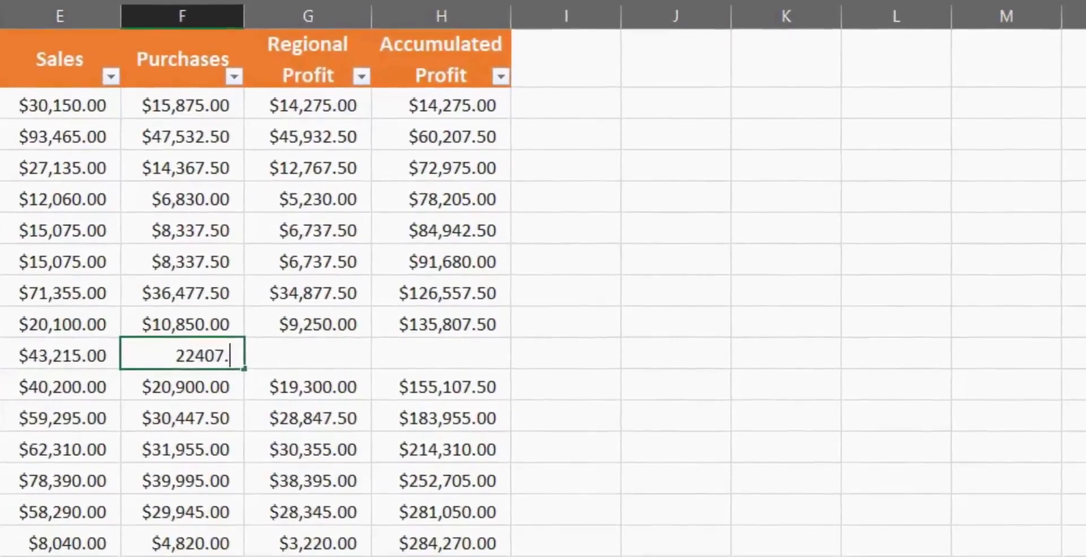
{"action": "key", "text": "Tab"}
{"action": "type", "text": "20807.50"}
{"action": "key", "text": "Tab"}
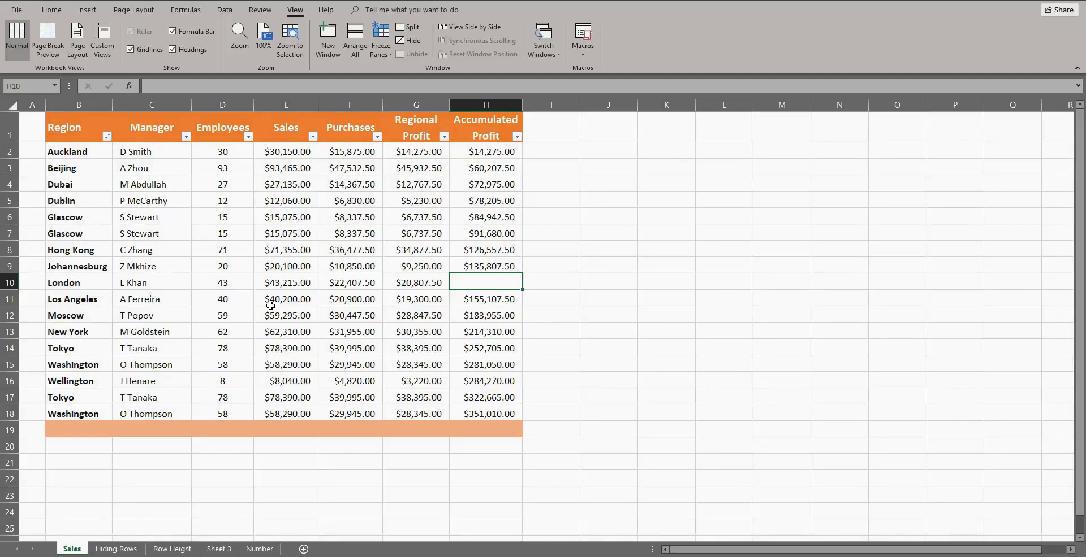
- Insert a blank row between the New York row and the first Tokyo row
{"action": "left_click", "coordinate": [9, 348]}
{"action": "right_click", "coordinate": [10, 348]}
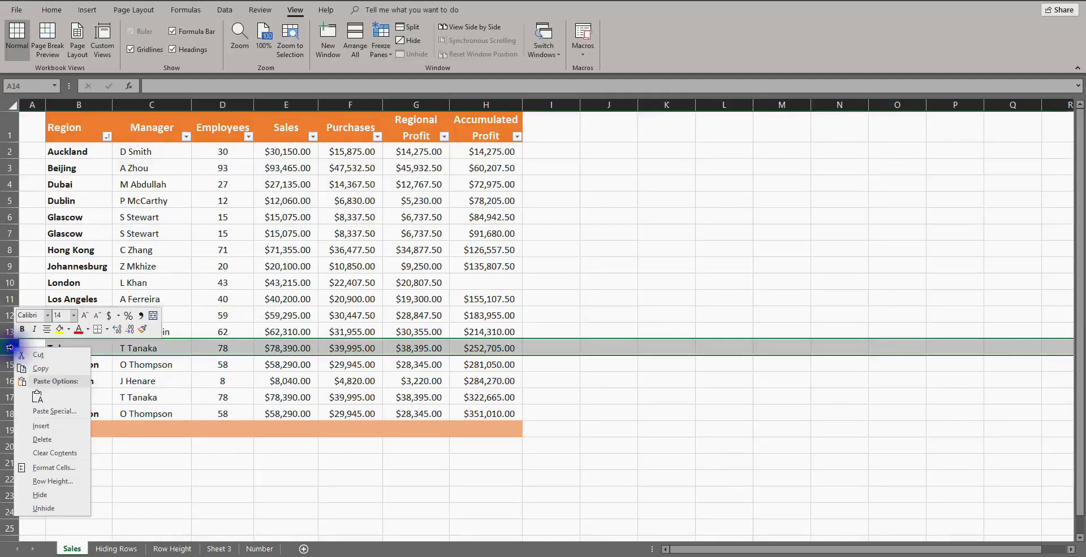
{"action": "left_click", "coordinate": [47, 427]}
{"action": "left_click", "coordinate": [60, 347]}
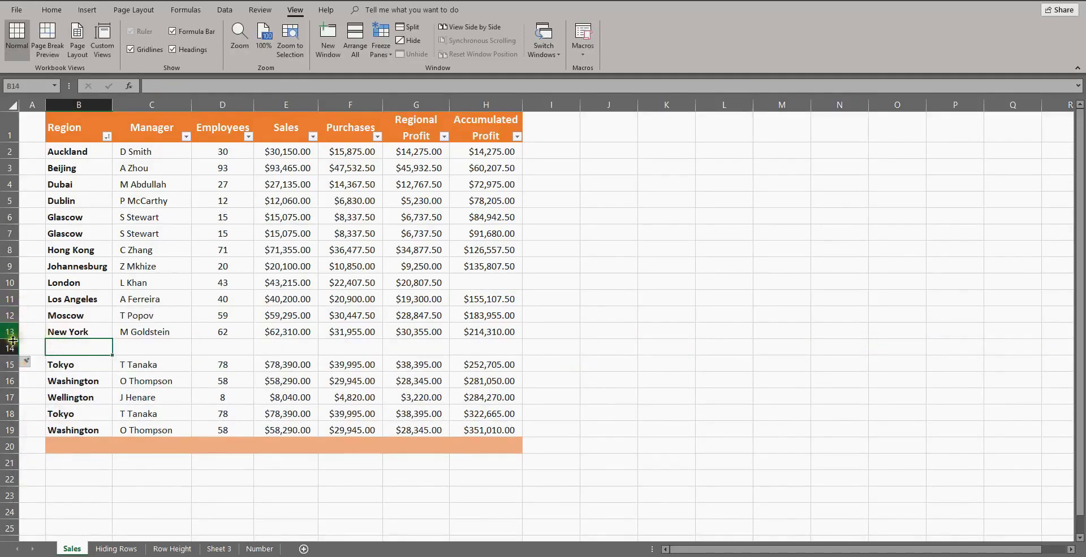
- Fill blank row 14 with region Sydney, the manager's name, 32 employees, sales 32160, purchases 16880 and regional profit 15280
{"action": "left_click", "coordinate": [59, 350]}
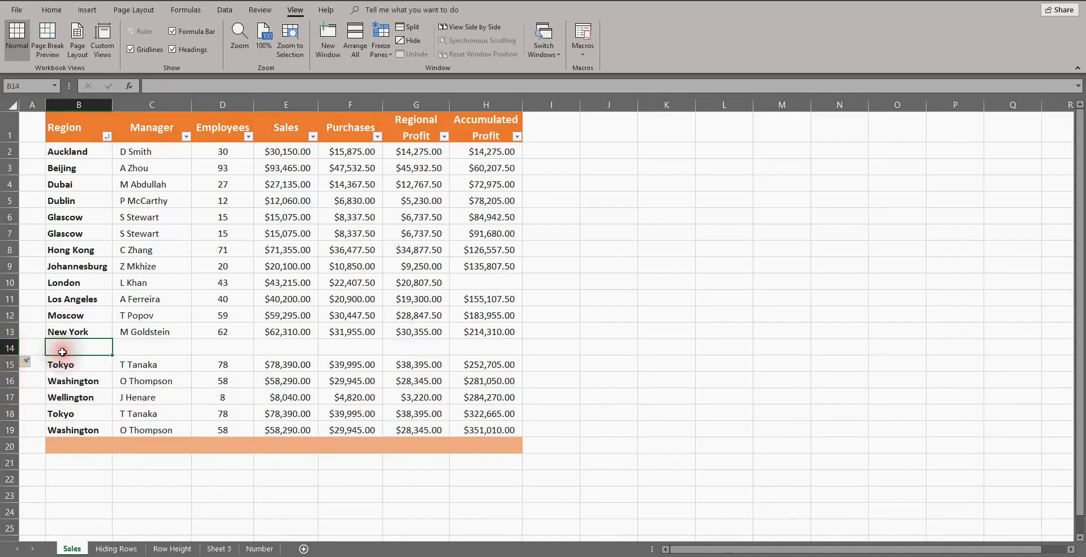
{"action": "type", "text": "Sydney"}
{"action": "key", "text": "Tab"}
{"action": "type", "text": "L Martin"}
{"action": "key", "text": "Tab"}
{"action": "type", "text": "32"}
{"action": "key", "text": "Tab"}
{"action": "type", "text": "32160"}
{"action": "key", "text": "Tab"}
{"action": "type", "text": "16880"}
{"action": "key", "text": "Tab"}
{"action": "type", "text": "15280"}
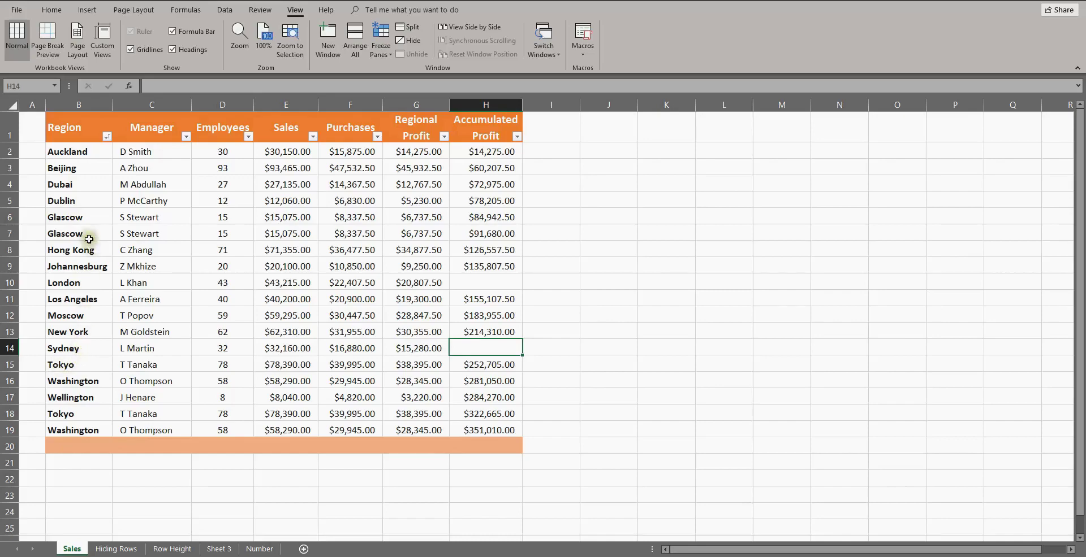
- Insert two blank rows at once above the Dubai row
{"action": "left_click", "coordinate": [10, 186]}
{"action": "left_click_drag", "start_coordinate": [11, 186], "coordinate": [10, 232]}
{"action": "left_click", "coordinate": [53, 229]}
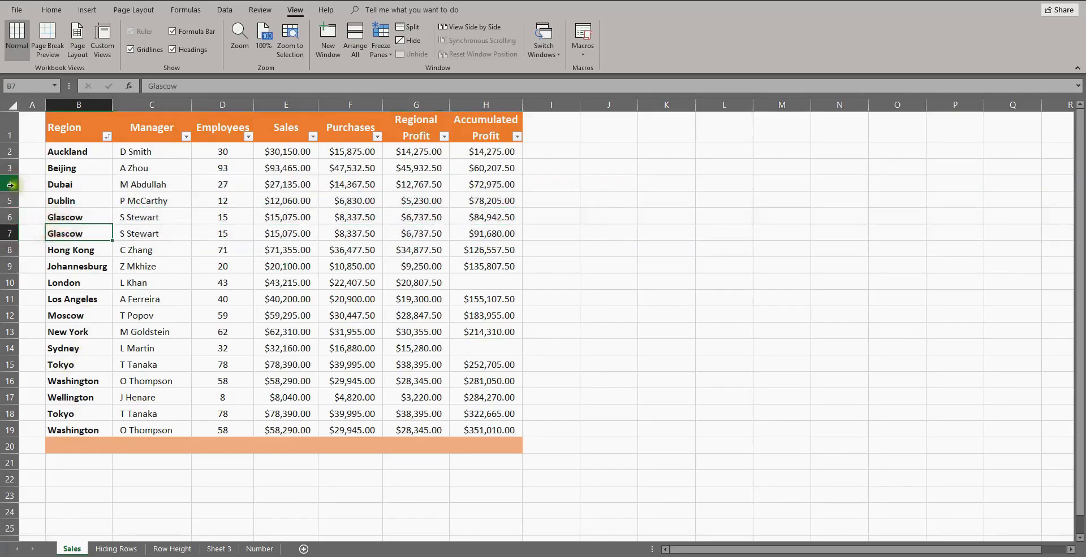
{"action": "left_click_drag", "start_coordinate": [10, 184], "coordinate": [12, 198]}
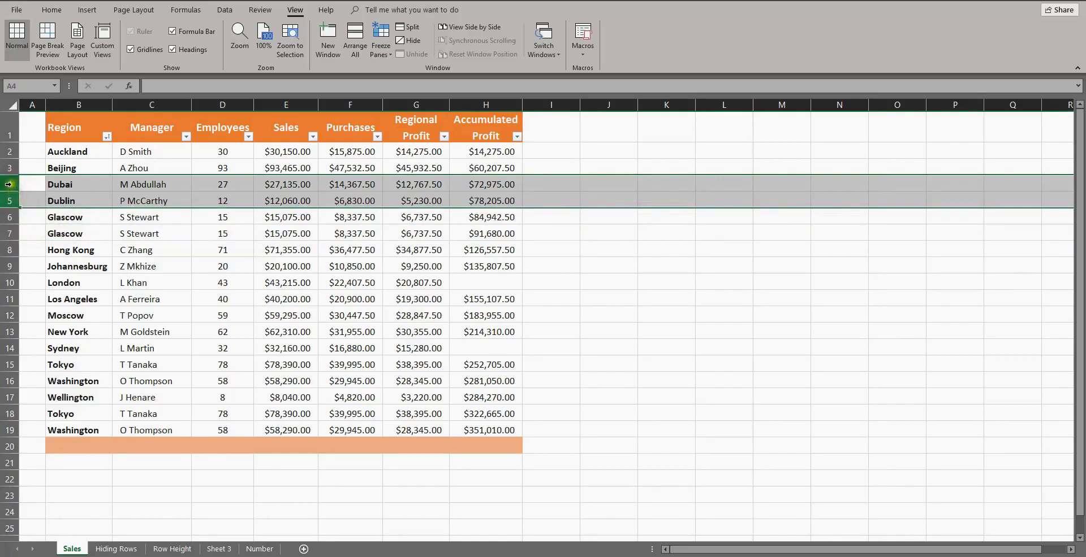
{"action": "left_click_drag", "start_coordinate": [10, 184], "coordinate": [9, 198]}
{"action": "right_click", "coordinate": [7, 198]}
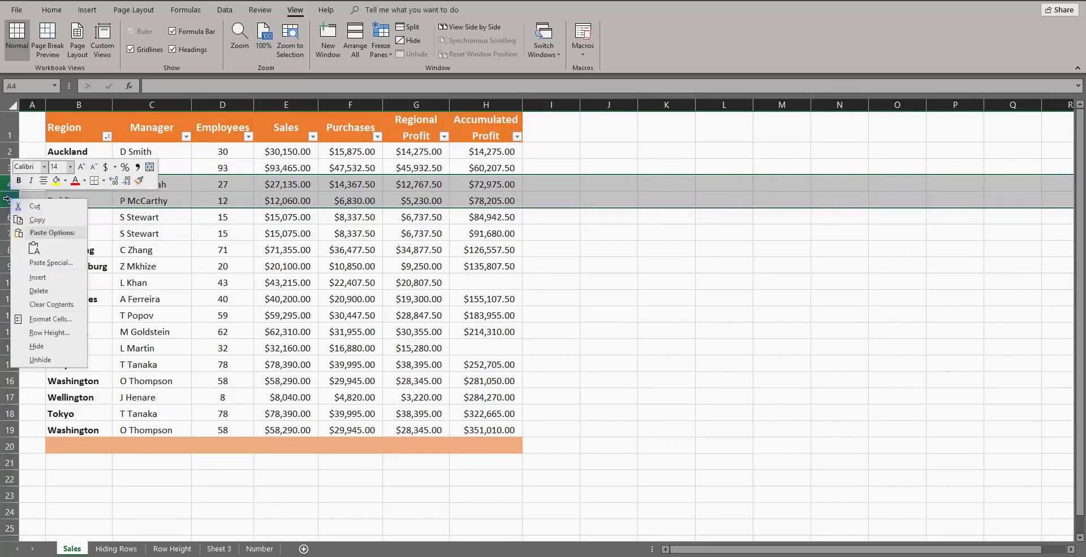
{"action": "left_click", "coordinate": [38, 277]}
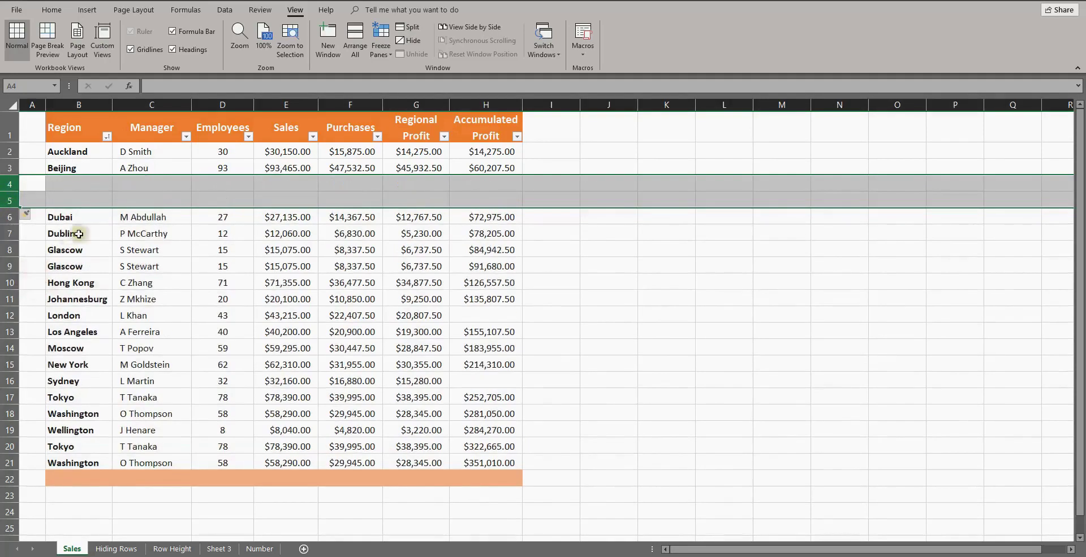
- Fill row 4 with region Canberra, the manager's name, 21 employees, sales 21105, purchases 11352.50 and regional profit 9752.50
{"action": "left_click", "coordinate": [73, 186]}
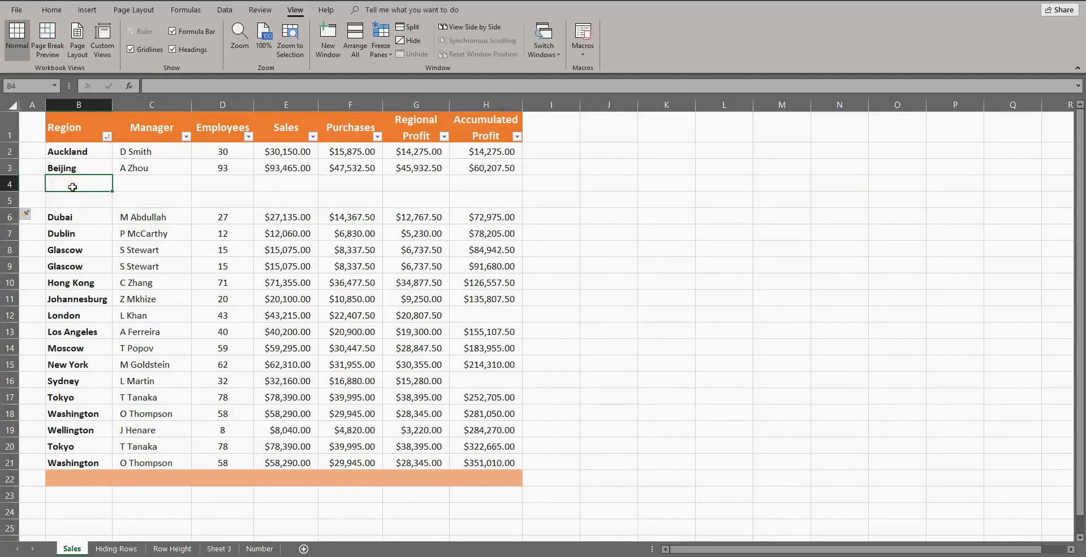
{"action": "type", "text": "Canberra"}
{"action": "key", "text": "Tab"}
{"action": "type", "text": "J Jones"}
{"action": "key", "text": "Tab"}
{"action": "type", "text": "21"}
{"action": "key", "text": "Tab"}
{"action": "key", "text": "Tab"}
{"action": "type", "text": "11,352.5"}
{"action": "key", "text": "Tab"}
{"action": "type", "text": "975250"}
{"action": "key", "text": "Return"}
- Fill row 5 with region Cape Town, the manager's name, 18 employees, sales 18090, purchases 9845 and regional profit 8245
{"action": "type", "text": "Cap[e Town"}
{"action": "key", "text": "Tab"}
{"action": "type", "text": "B King"}
{"action": "key", "text": "Tab"}
{"action": "type", "text": "18"}
{"action": "key", "text": "Tab"}
{"action": "key", "text": "Tab"}
{"action": "type", "text": "9845"}
{"action": "key", "text": "Tab"}
{"action": "type", "text": "8245"}
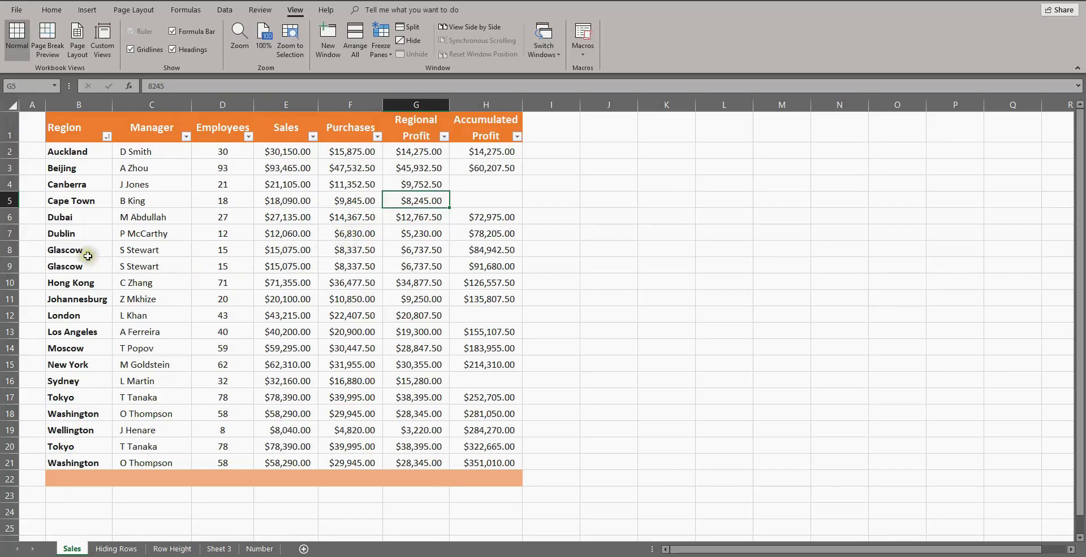
- Delete the duplicate Glascow row, row 9
{"action": "left_click", "coordinate": [9, 250]}
{"action": "left_click", "coordinate": [9, 266]}
{"action": "right_click", "coordinate": [9, 266]}
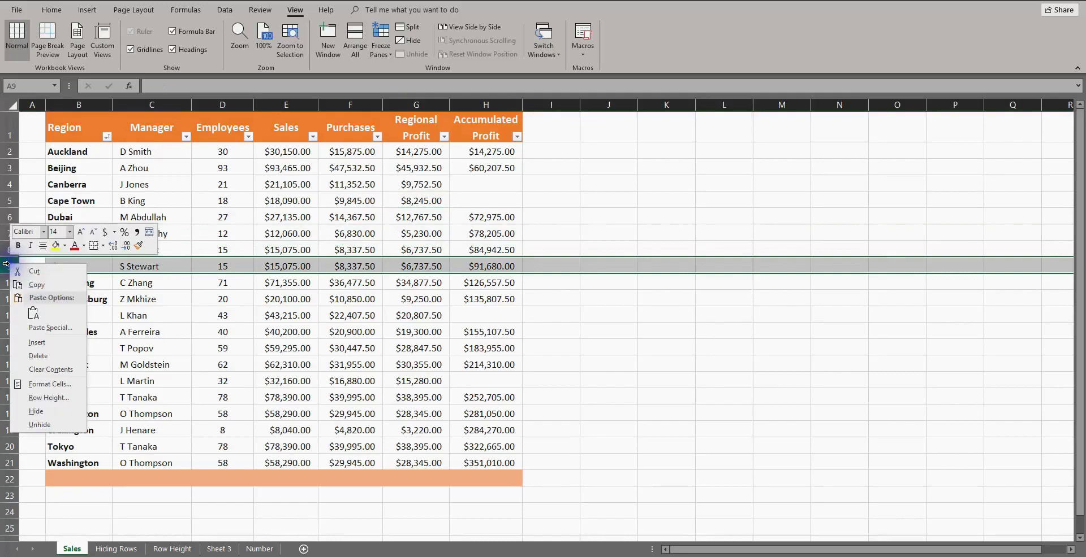
{"action": "left_click", "coordinate": [35, 355]}
{"action": "left_click", "coordinate": [151, 266]}
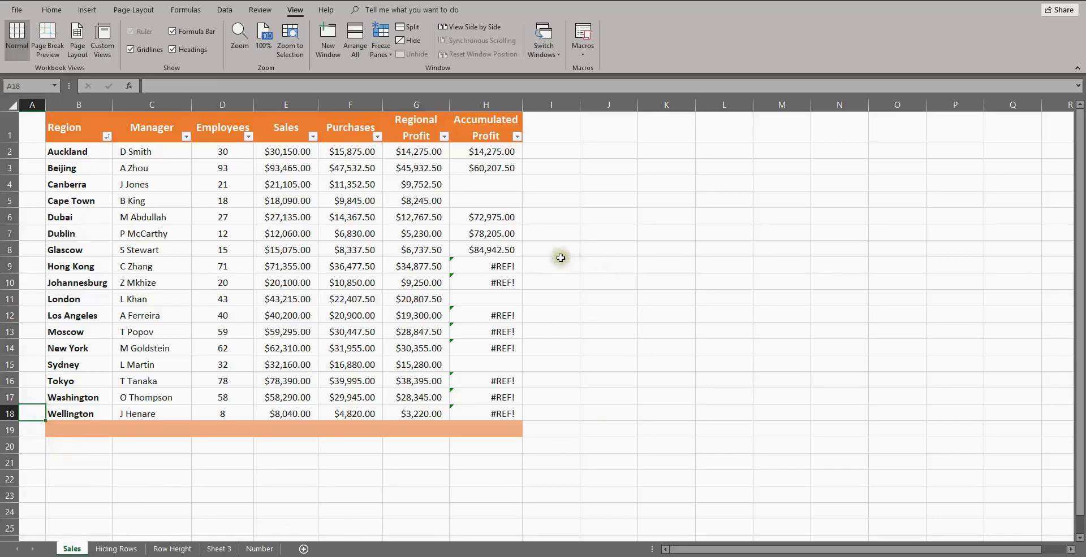
- Examine the Accumulated Profit formulas in the Glascow and Hong Kong rows, H8 and H9, without changing them
{"action": "left_click", "coordinate": [497, 266]}
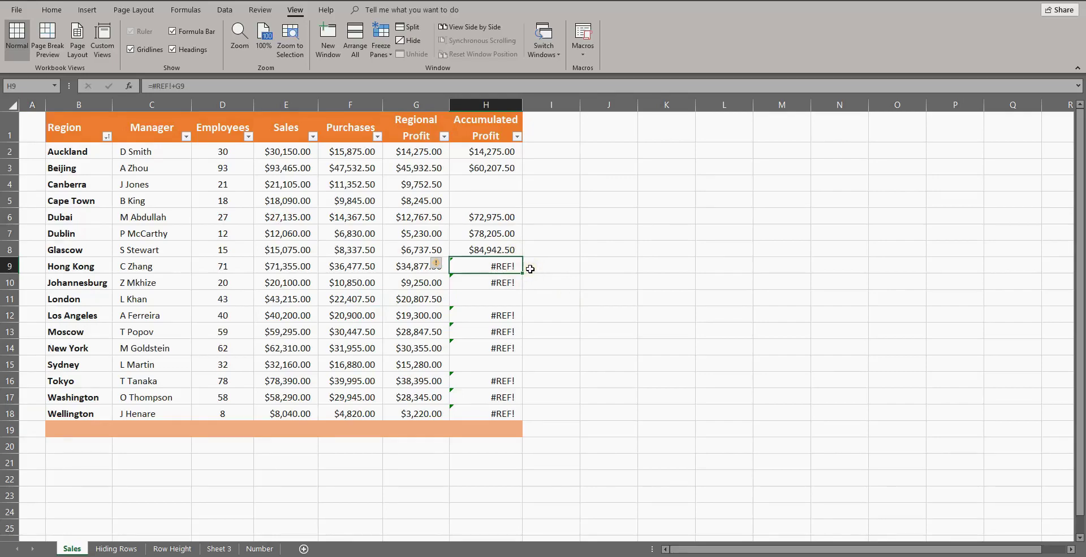
{"action": "left_click", "coordinate": [531, 266]}
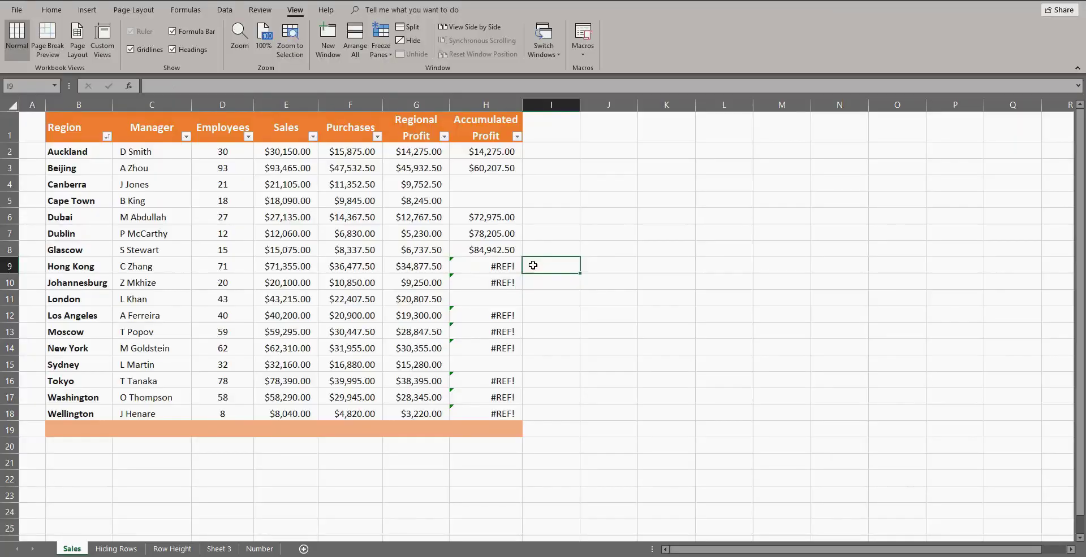
{"action": "double_click", "coordinate": [499, 247]}
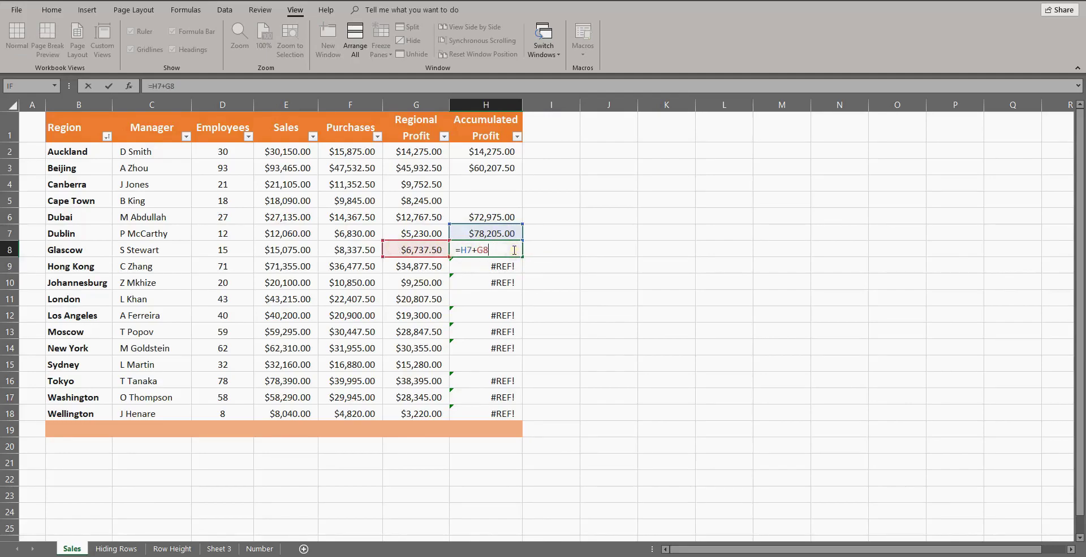
{"action": "key", "text": "Return"}
{"action": "key", "text": "F2"}
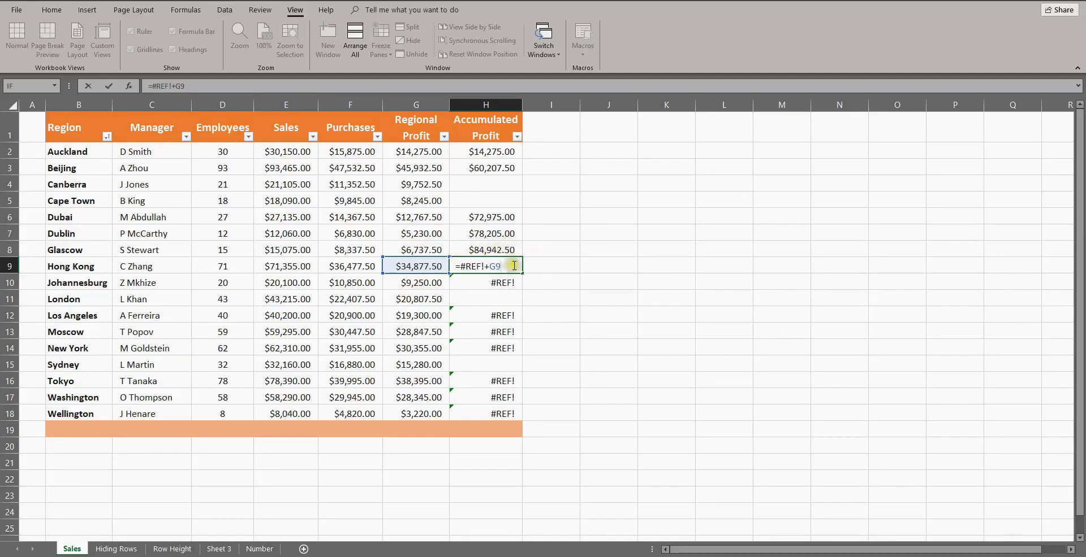
{"action": "key", "text": "Escape"}
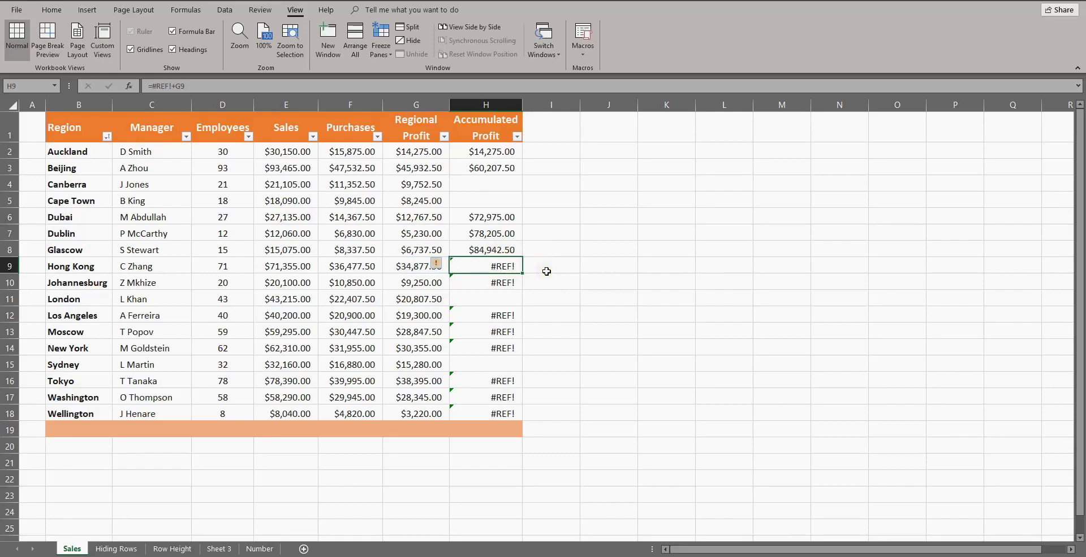
- Copy the Accumulated Profit formula from the Glascow row, H8, down through the Johannesburg row, H10
{"action": "left_click", "coordinate": [492, 249]}
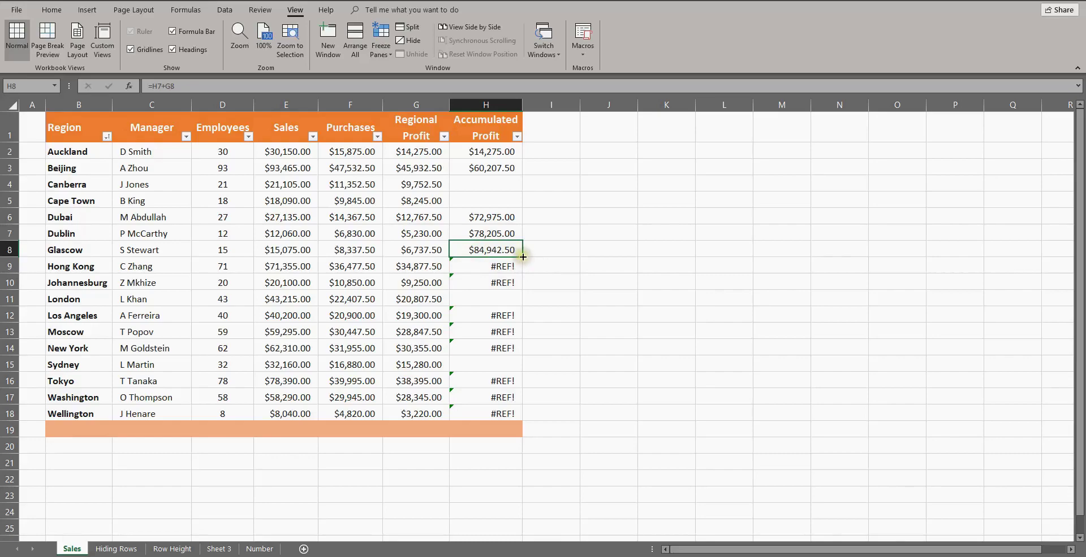
{"action": "double_click", "coordinate": [523, 257]}
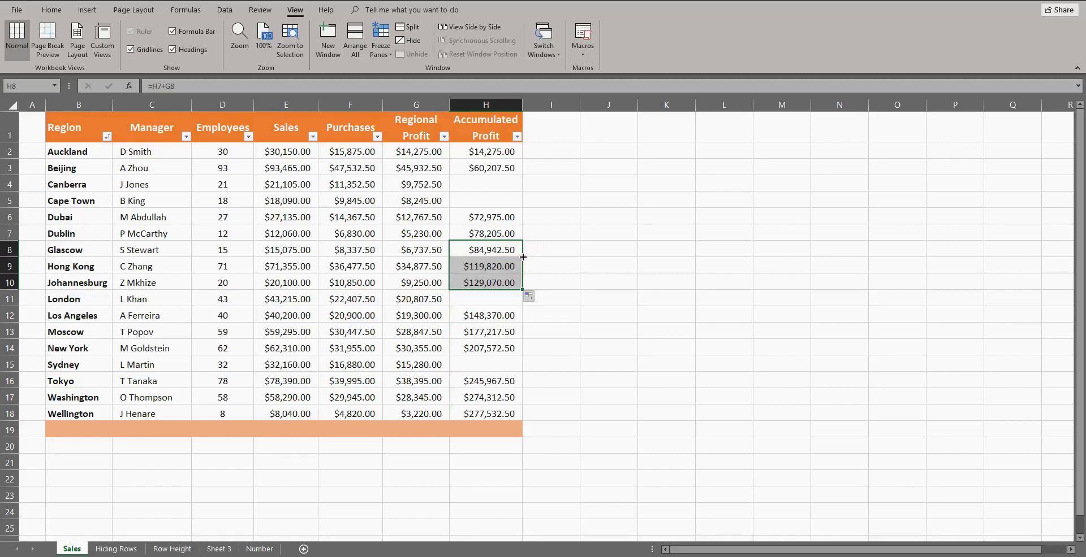
{"action": "left_click", "coordinate": [515, 249]}
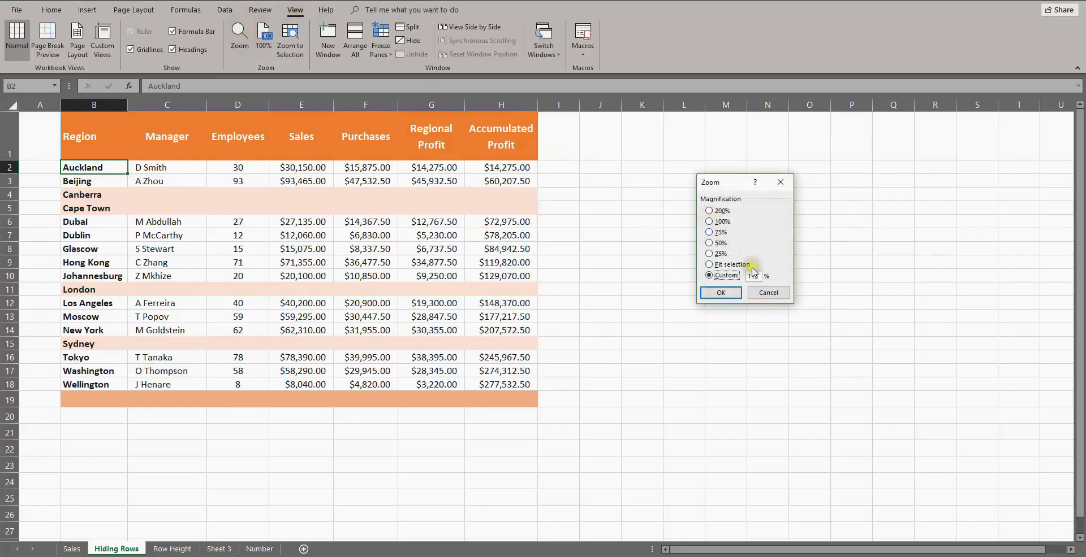
- Hide the London row, row 11, in the Hiding Rows sheet, leaving the zoom setting as it is
{"action": "left_click", "coordinate": [768, 293]}
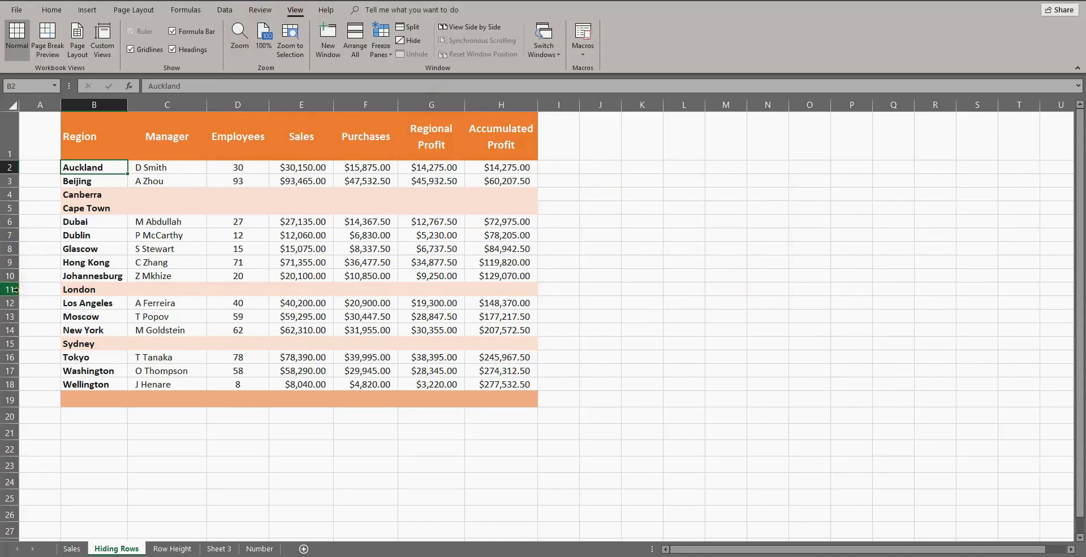
{"action": "left_click", "coordinate": [11, 262]}
{"action": "left_click", "coordinate": [13, 289]}
{"action": "right_click", "coordinate": [20, 294]}
{"action": "left_click", "coordinate": [54, 437]}
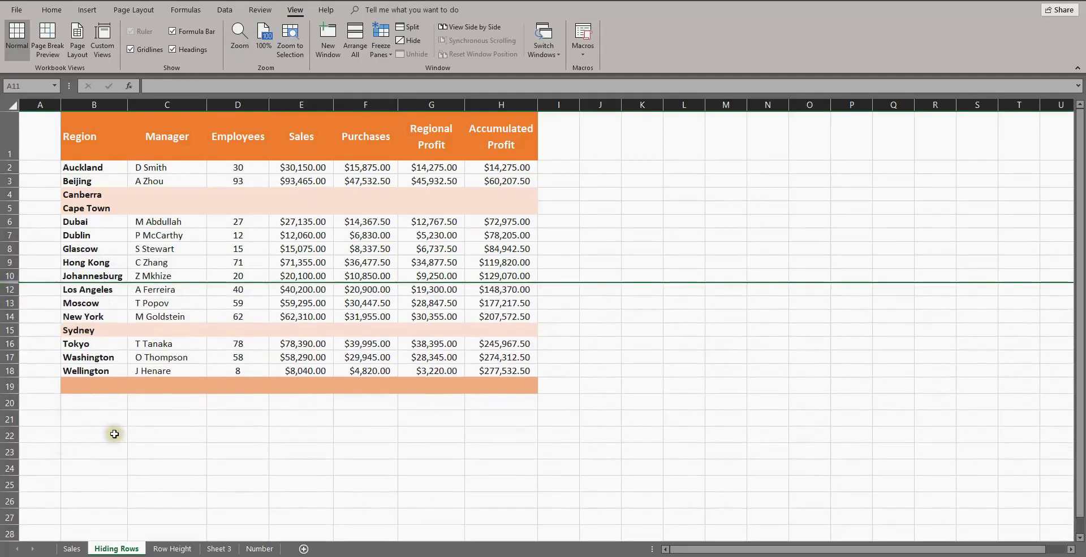
- Hide the Canberra, Cape Town and Sydney rows, rows 4, 5 and 15, together in the Hiding Rows sheet
{"action": "left_click", "coordinate": [114, 434]}
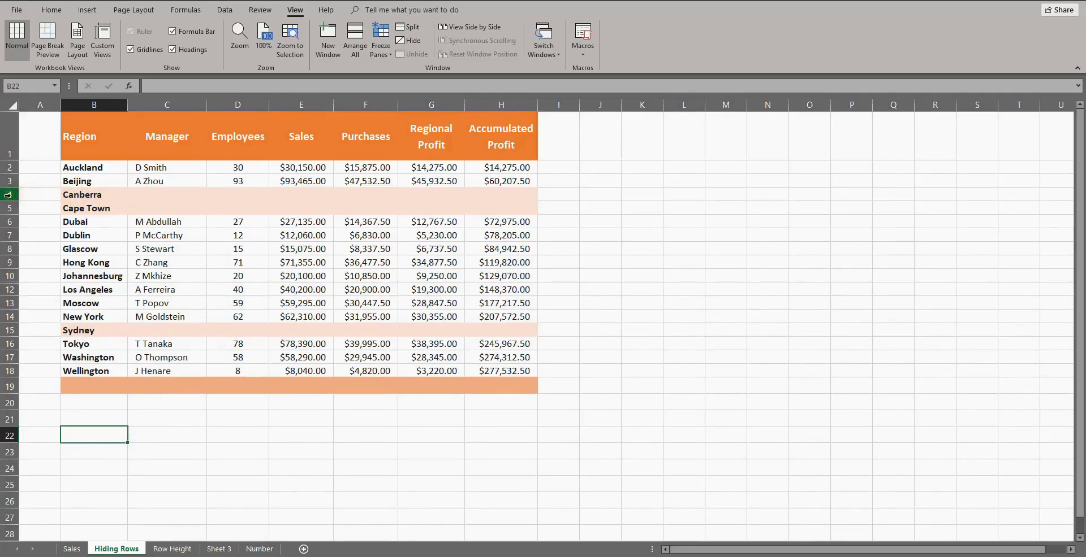
{"action": "left_click_drag", "start_coordinate": [8, 195], "coordinate": [10, 205]}
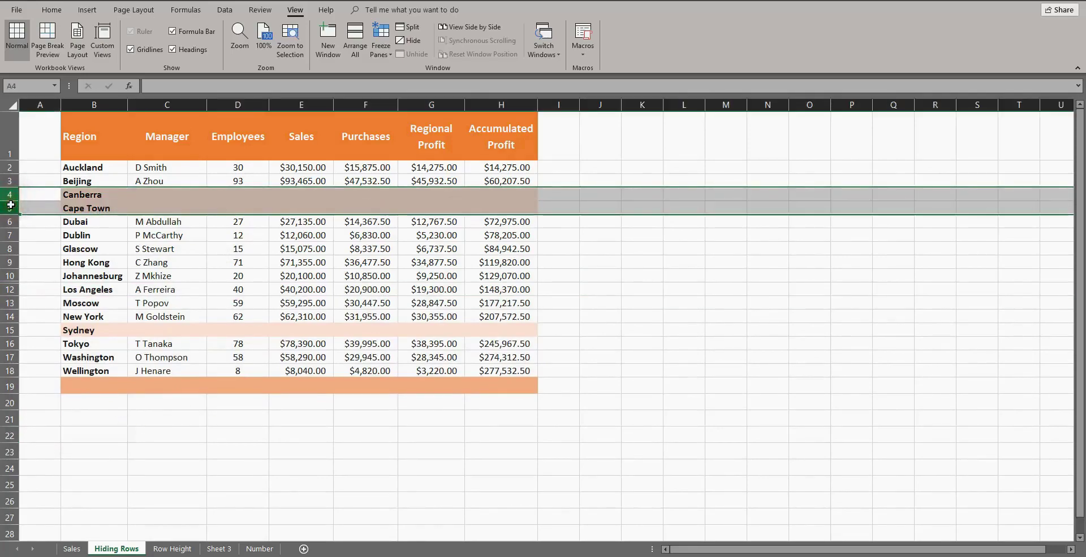
{"action": "left_click", "coordinate": [10, 329], "text": "ctrl"}
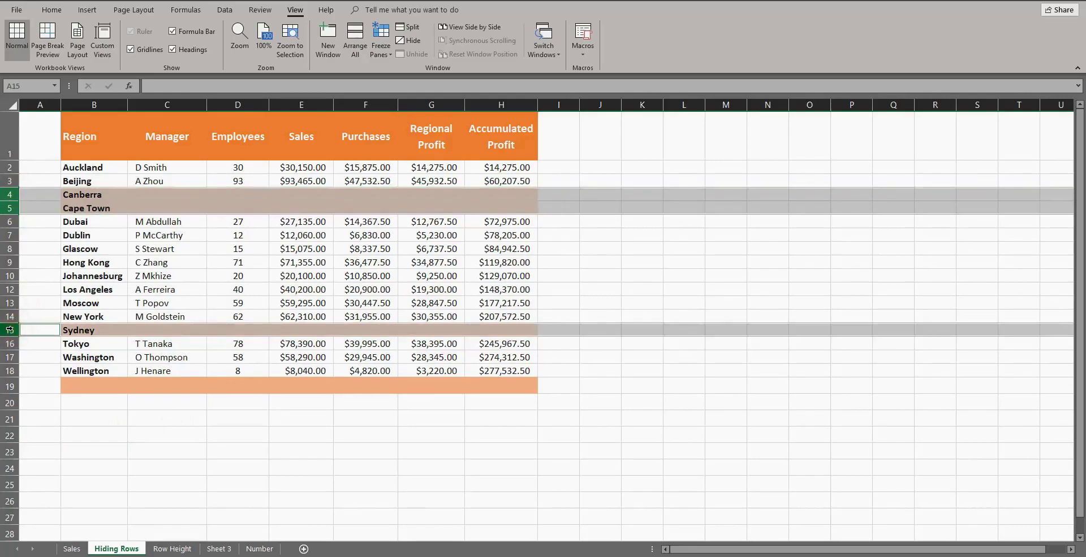
{"action": "right_click", "coordinate": [10, 330]}
{"action": "left_click", "coordinate": [49, 474]}
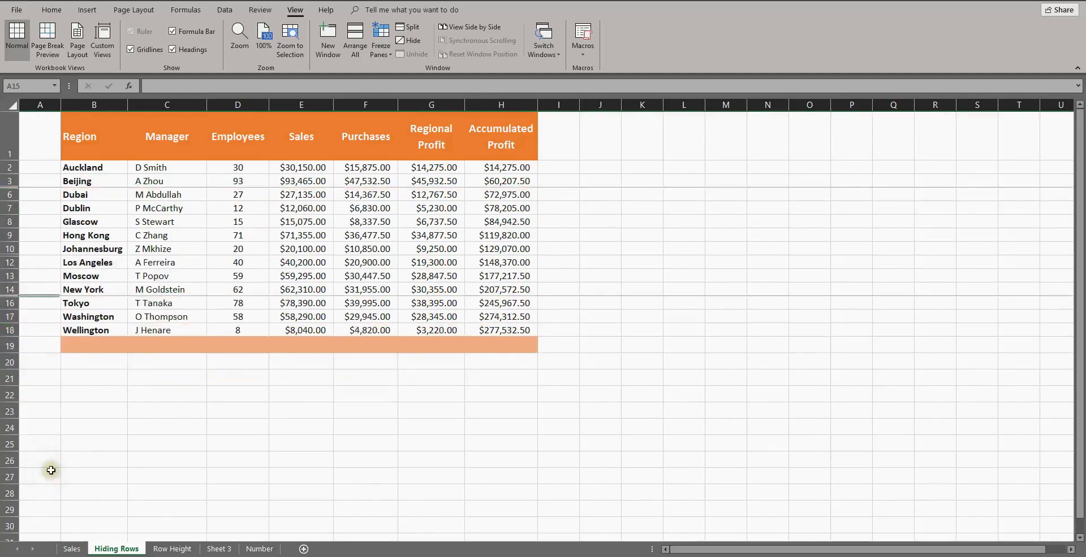
{"action": "left_click", "coordinate": [105, 424]}
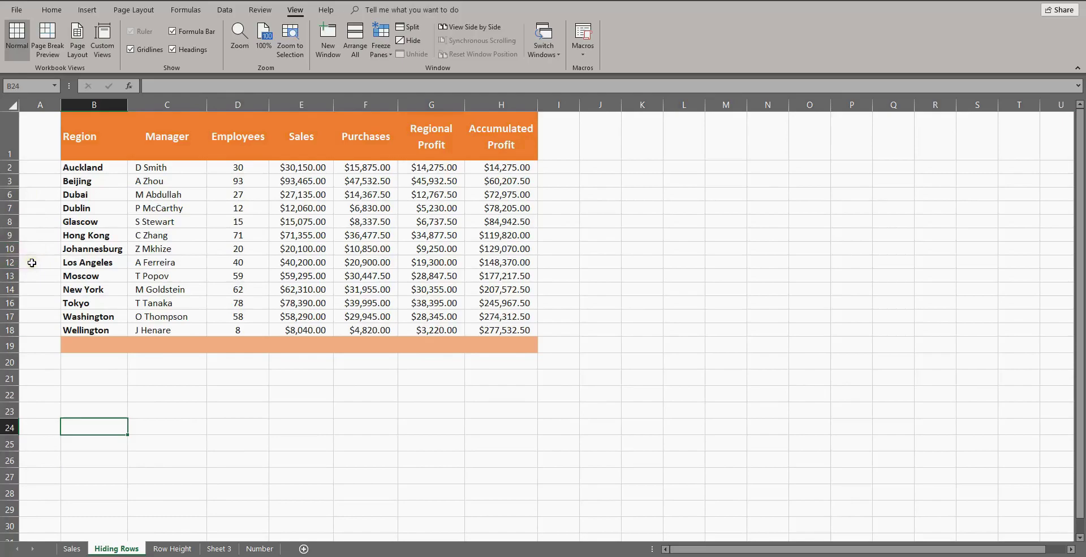
- Unhide the London row, row 11, between the Johannesburg and Los Angeles rows
{"action": "left_click", "coordinate": [65, 249]}
{"action": "left_click", "coordinate": [66, 264]}
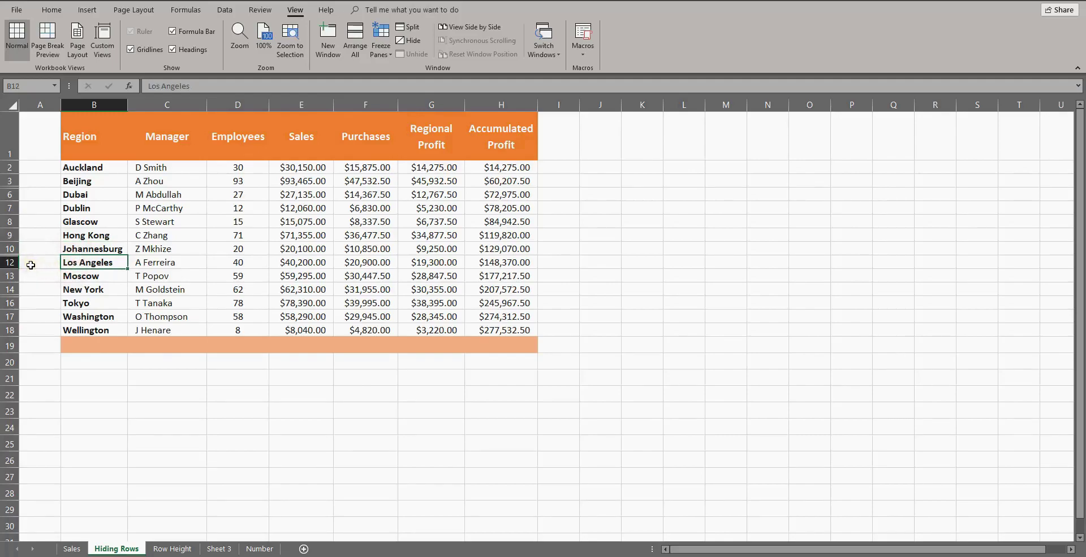
{"action": "left_click_drag", "start_coordinate": [10, 248], "coordinate": [14, 263]}
{"action": "right_click", "coordinate": [14, 263]}
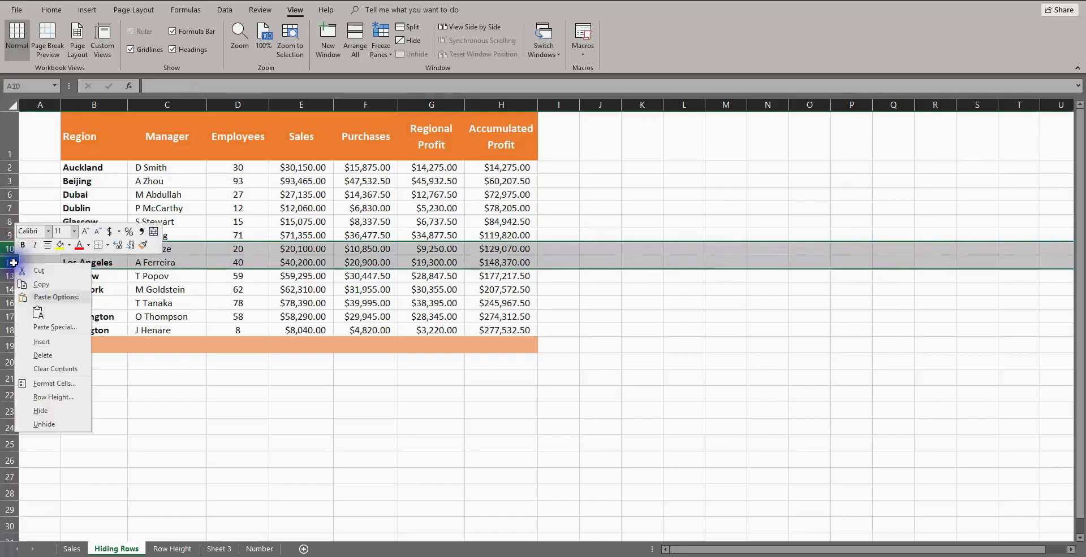
{"action": "left_click", "coordinate": [34, 426]}
{"action": "left_click", "coordinate": [83, 421]}
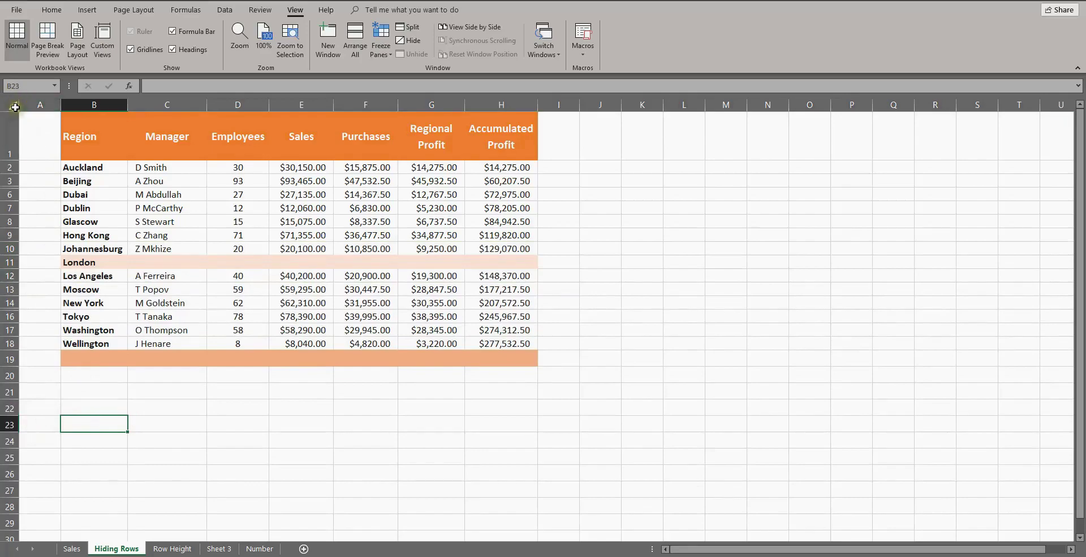
- Unhide all remaining hidden rows in the Hiding Rows sheet at once by applying Unhide to the whole sheet
{"action": "left_click", "coordinate": [14, 106]}
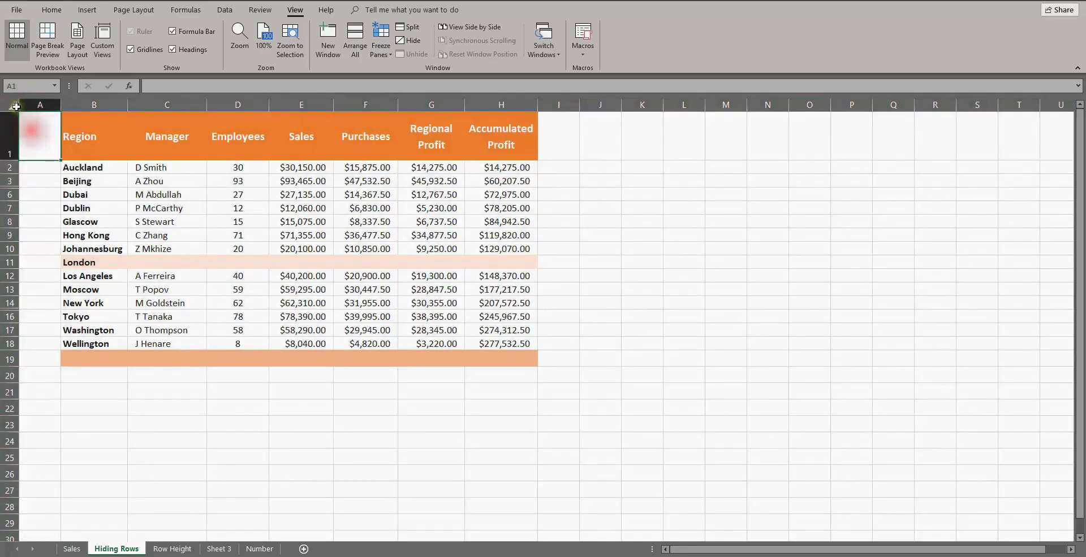
{"action": "left_click", "coordinate": [14, 105]}
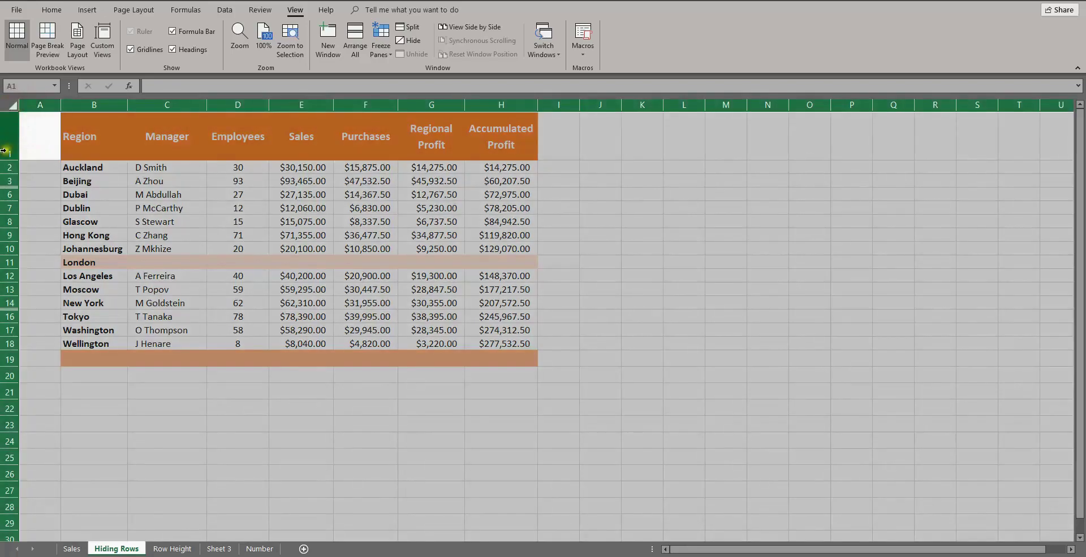
{"action": "right_click", "coordinate": [8, 207]}
{"action": "left_click", "coordinate": [40, 367]}
{"action": "left_click", "coordinate": [43, 194]}
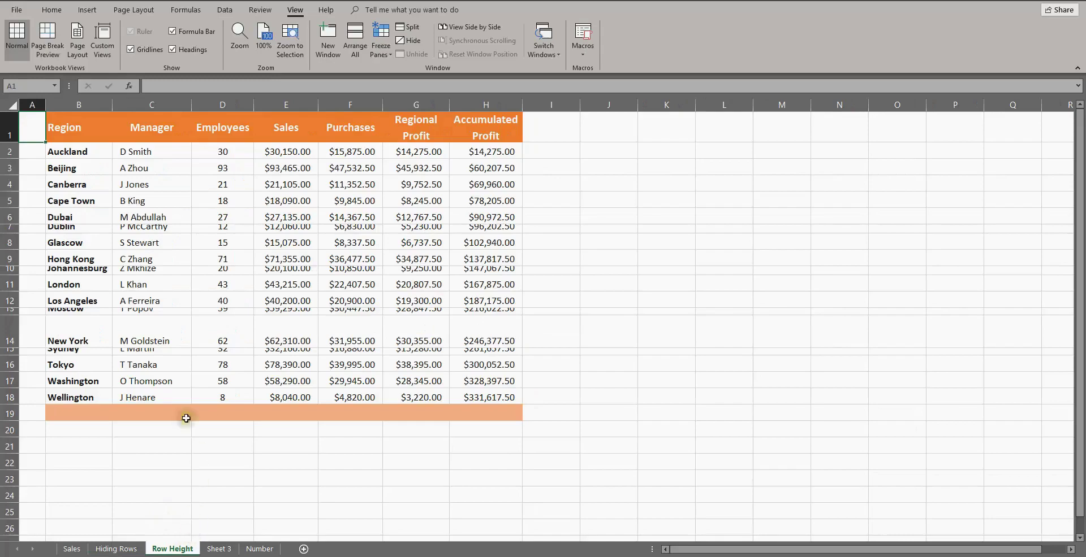
- Try autofitting the heights of rows 2 to 18 in the Row Height sheet, and undo the height change
{"action": "left_click", "coordinate": [79, 228]}
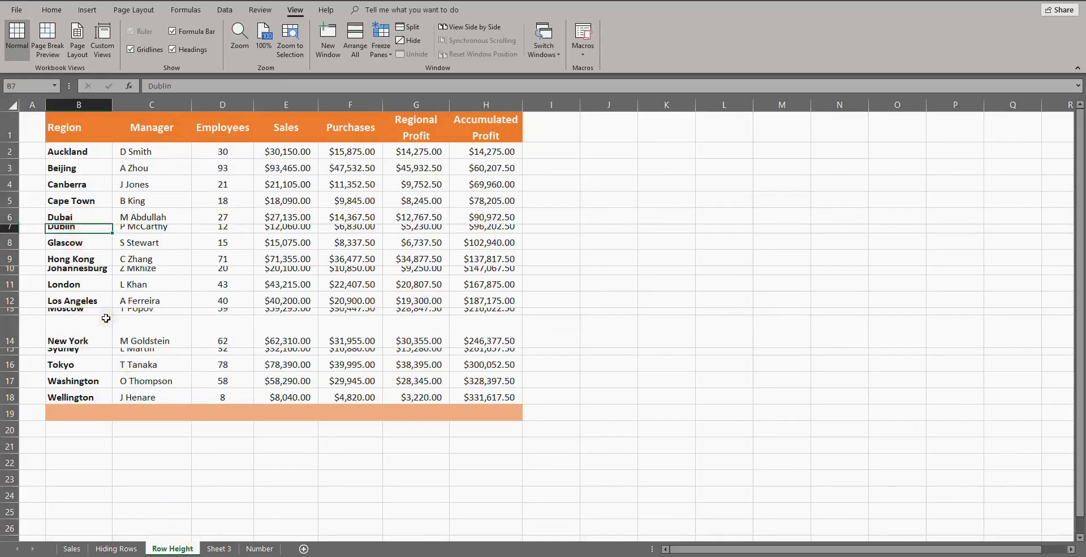
{"action": "left_click", "coordinate": [78, 308]}
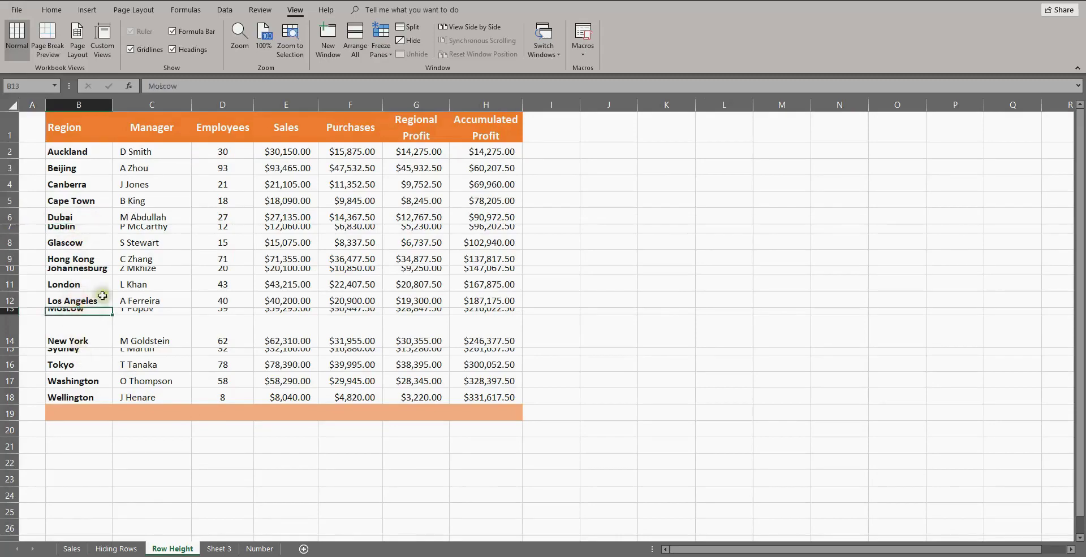
{"action": "left_click_drag", "start_coordinate": [12, 152], "coordinate": [11, 397]}
{"action": "right_click", "coordinate": [6, 294]}
{"action": "left_click", "coordinate": [152, 310]}
{"action": "double_click", "coordinate": [13, 306]}
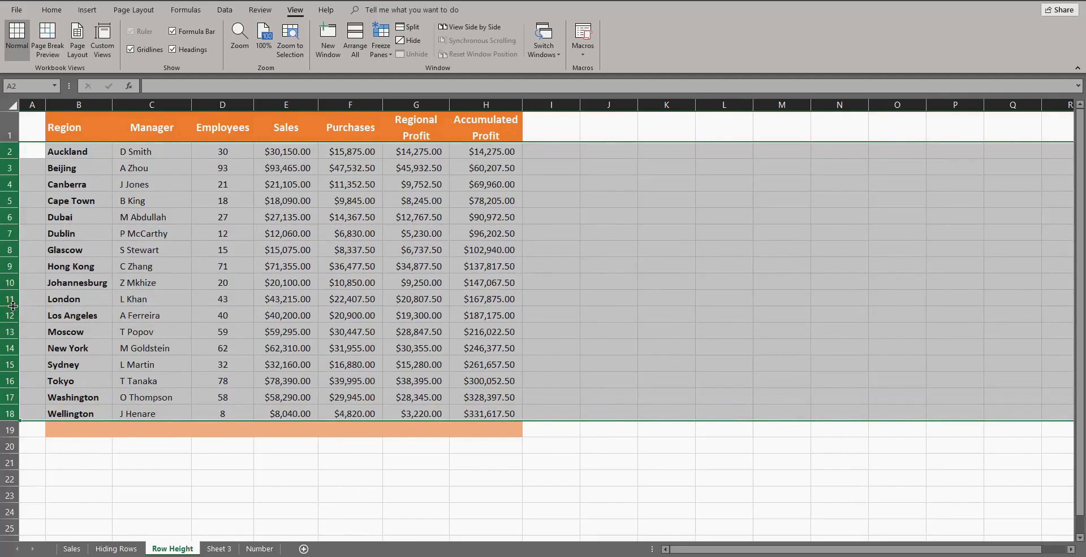
{"action": "key", "text": "ctrl+z"}
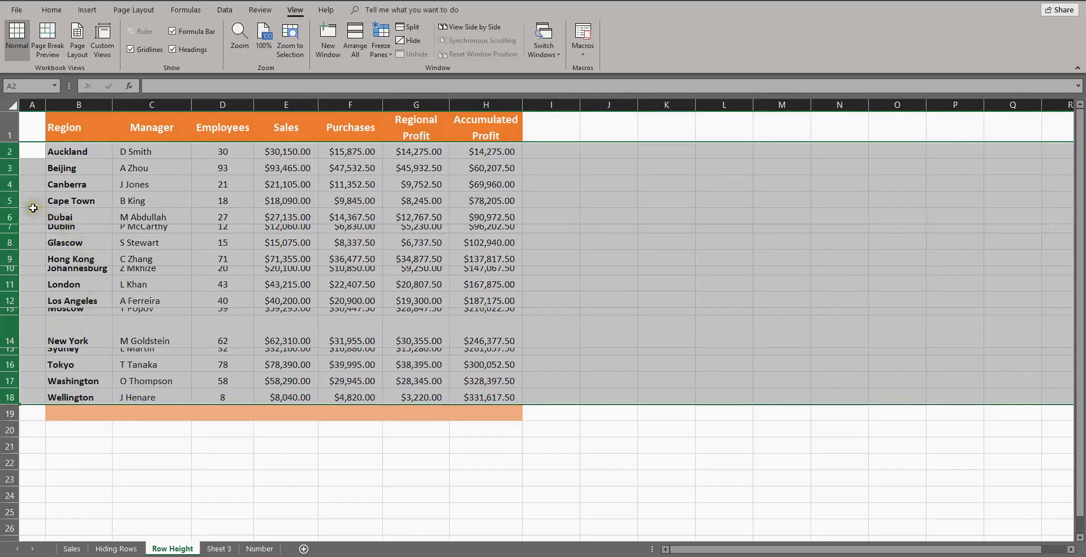
- Check the exact row height of the Dubai row, row 6, without changing it
{"action": "left_click", "coordinate": [7, 216]}
{"action": "right_click", "coordinate": [6, 215]}
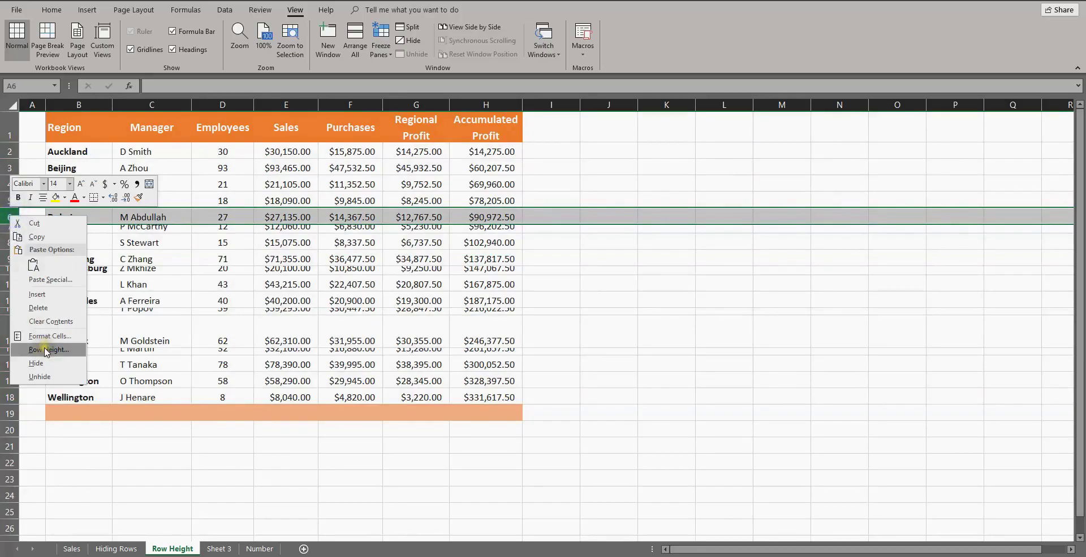
{"action": "left_click", "coordinate": [49, 350]}
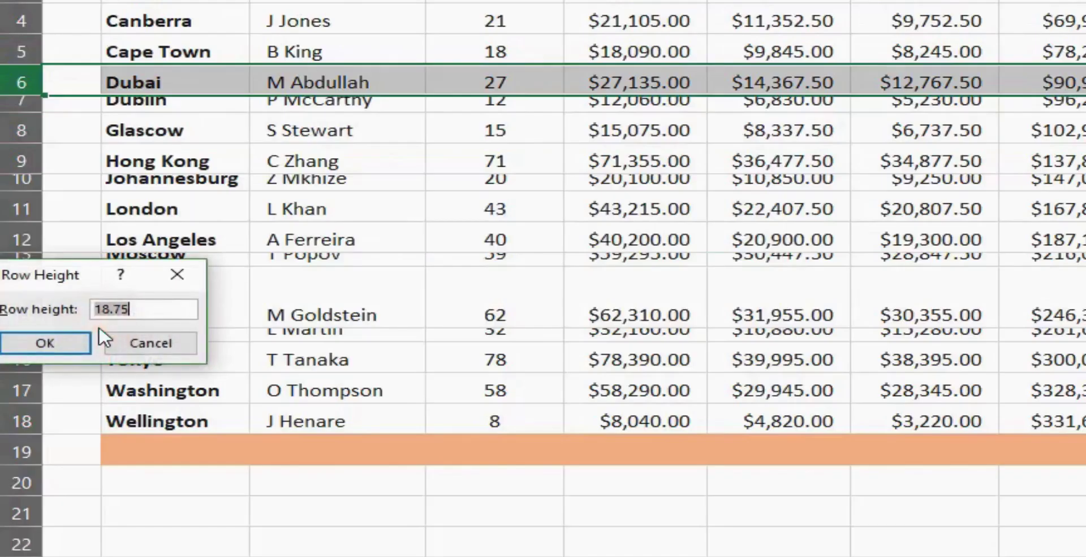
{"action": "left_click", "coordinate": [116, 311]}
{"action": "left_click", "coordinate": [64, 345]}
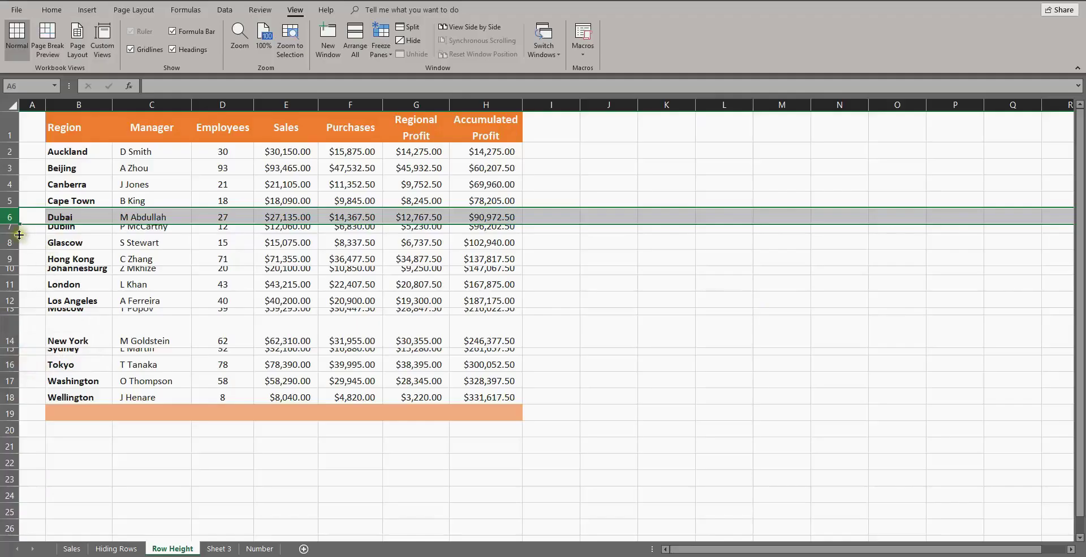
- Enter a new row height for the squashed Dublin row, row 7, in the Row Height sheet
{"action": "right_click", "coordinate": [10, 227]}
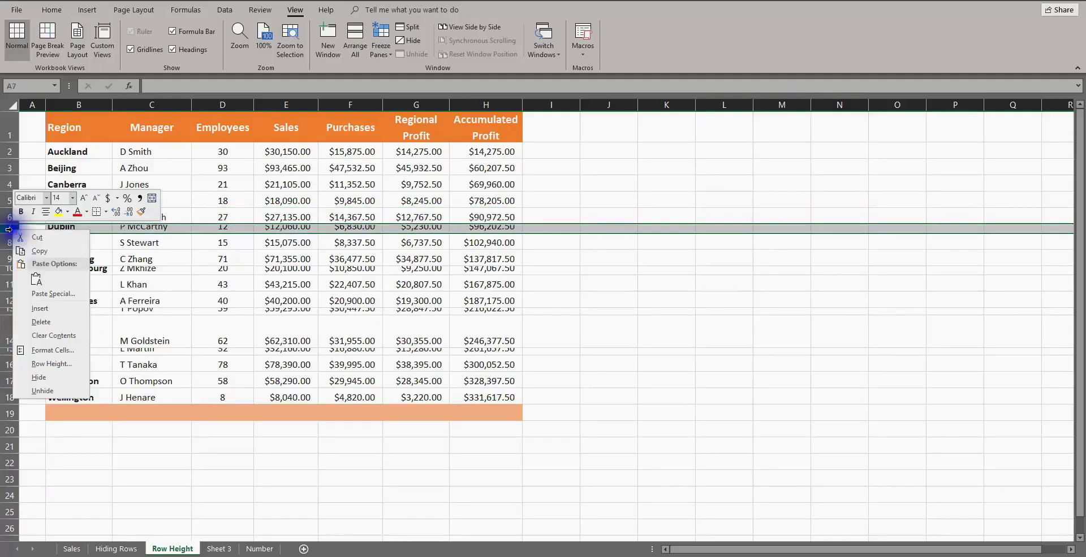
{"action": "left_click", "coordinate": [41, 364]}
{"action": "type", "text": "1"}
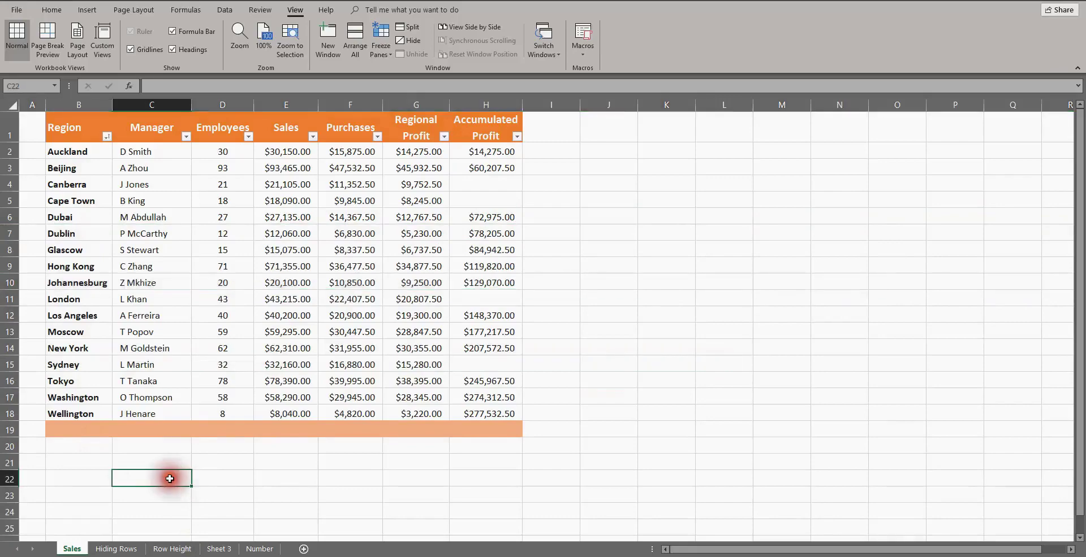
- Clear the contents of the Johannesburg row, row 10, in the Sales sheet, keeping the row itself in place
{"action": "right_click", "coordinate": [10, 283]}
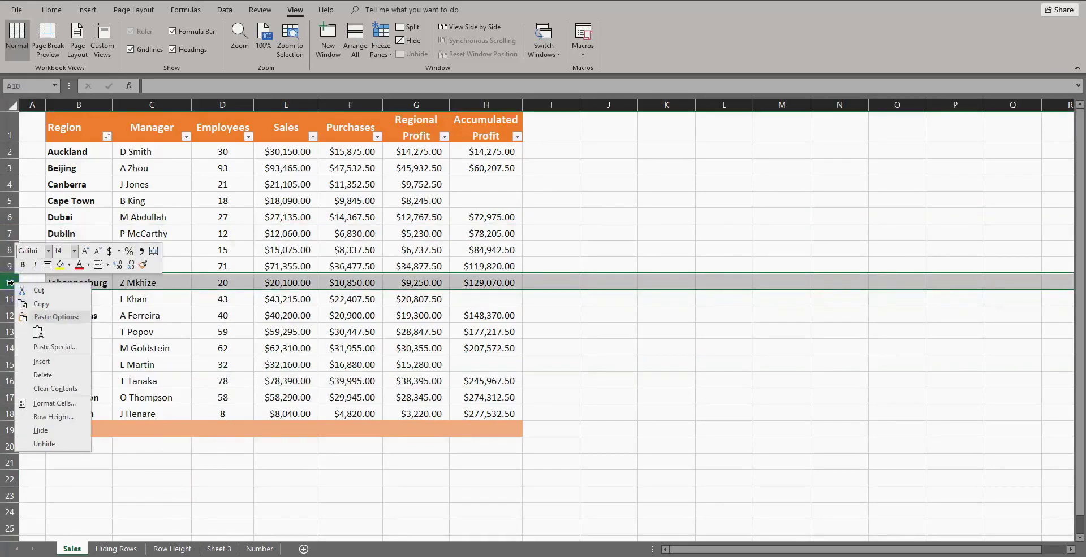
{"action": "left_click", "coordinate": [60, 390]}
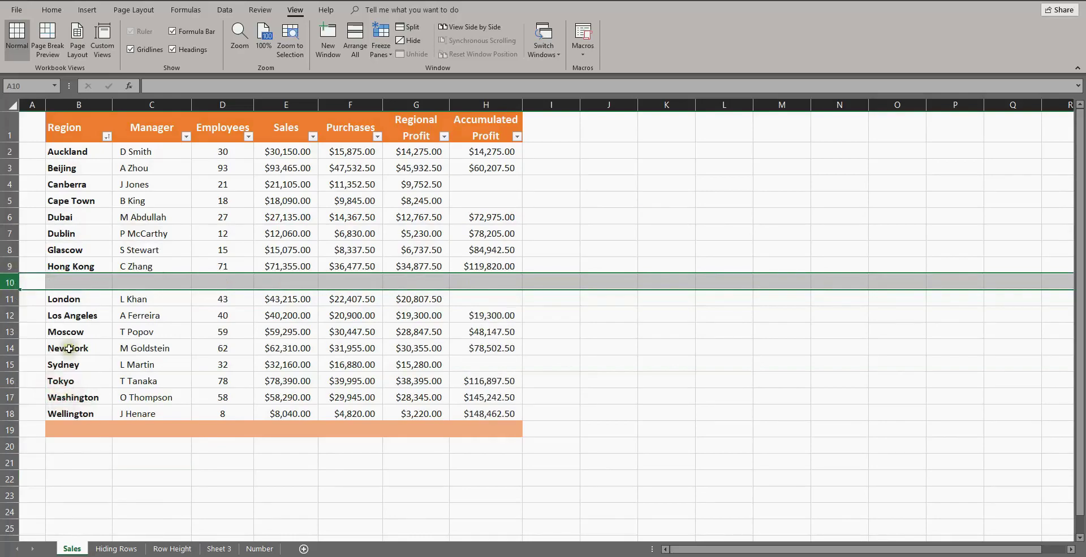
{"action": "left_click", "coordinate": [67, 303]}
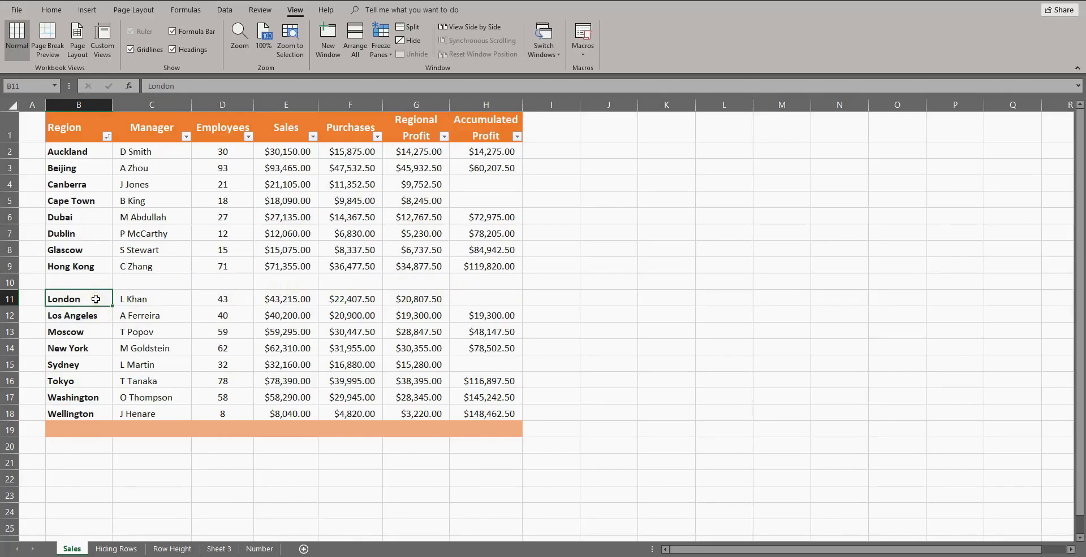
- Select the emptied row 10 in the Sales sheet and bring up its row commands
{"action": "left_click", "coordinate": [10, 282]}
{"action": "right_click", "coordinate": [11, 283]}
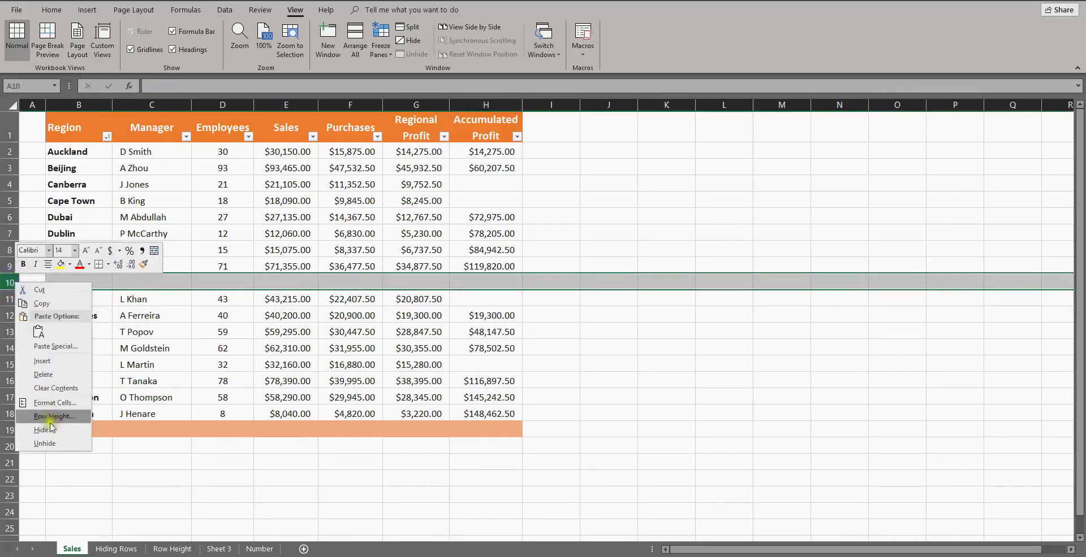